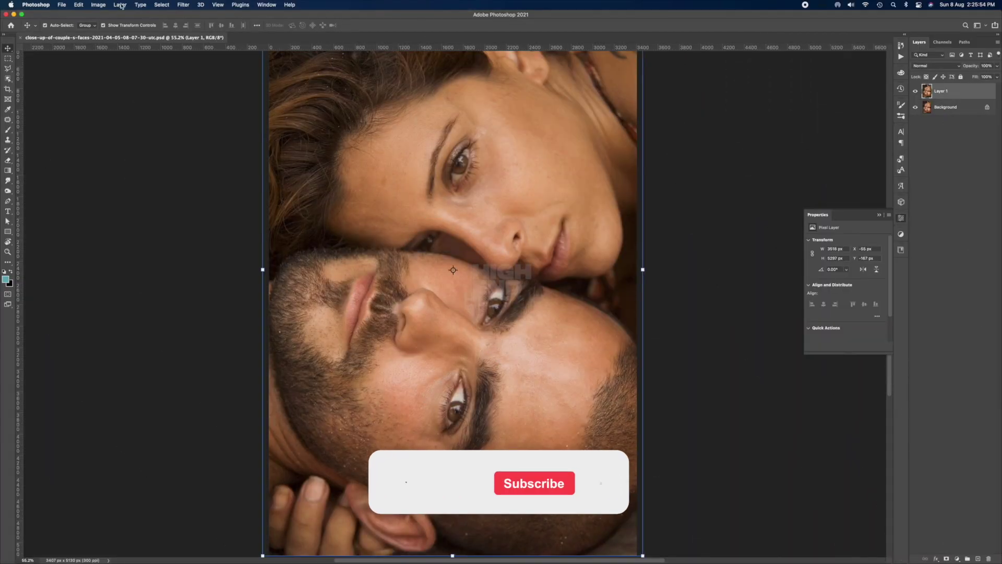
Open the Filter menu on the duplicated Layer 1 copy of the couple photo.
{"action": "left_click", "coordinate": [183, 4]}
{"action": "mouse_move", "coordinate": [194, 112]}
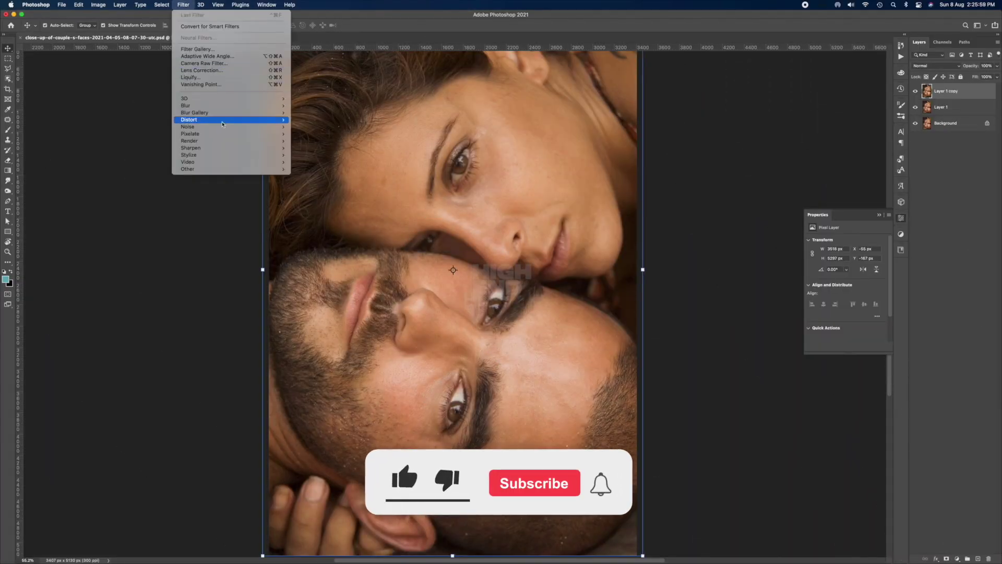
Apply the Camera Raw Filter with Clarity lowered to soften the skin texture.
{"action": "left_click", "coordinate": [333, 128]}
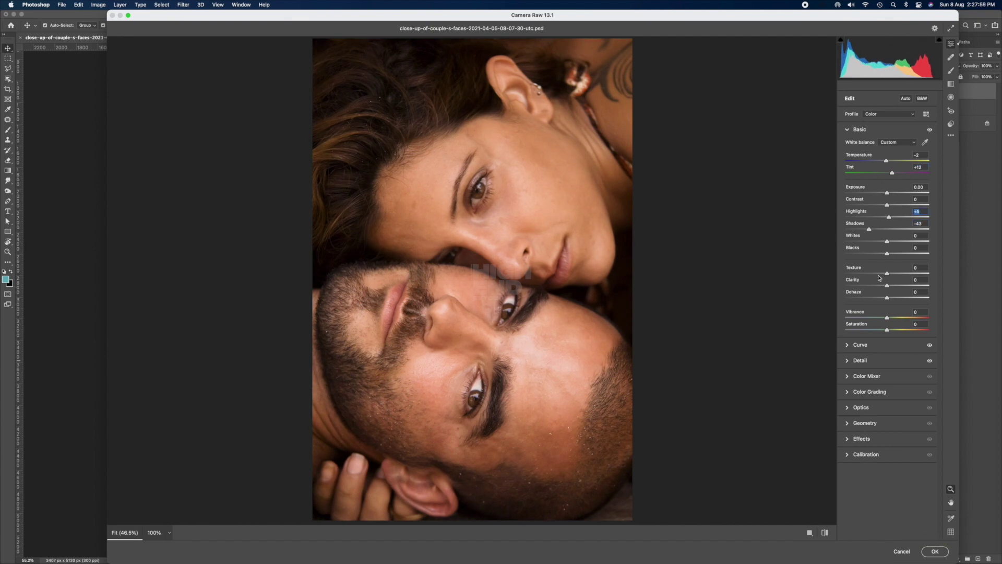
{"action": "left_click_drag", "start_coordinate": [904, 292], "coordinate": [880, 294]}
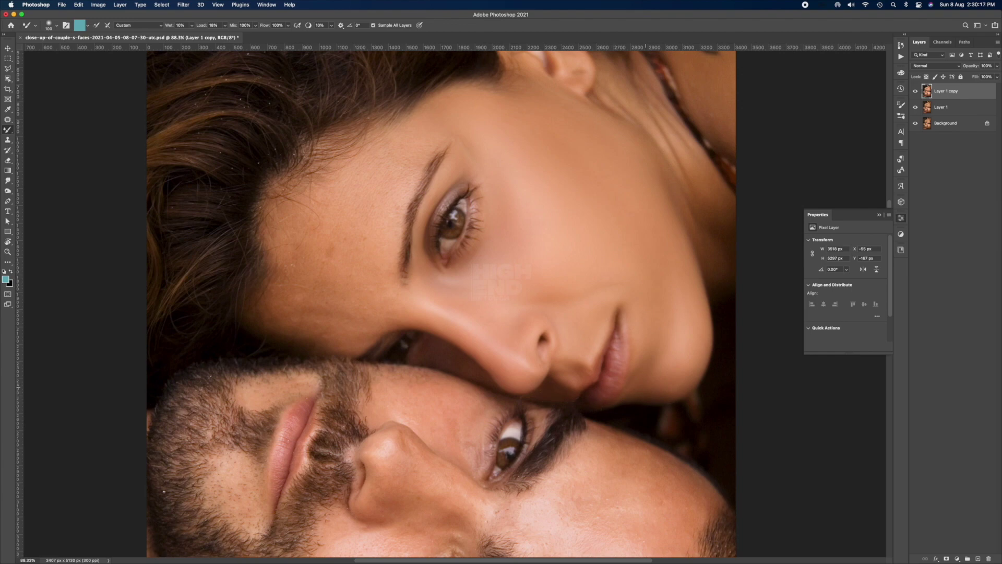
Set the Mixer Brush paint load and resize the brush, settling around 200.
{"action": "left_click", "coordinate": [590, 404]}
{"action": "key", "text": "bracketright"}
{"action": "key", "text": "bracketright"}
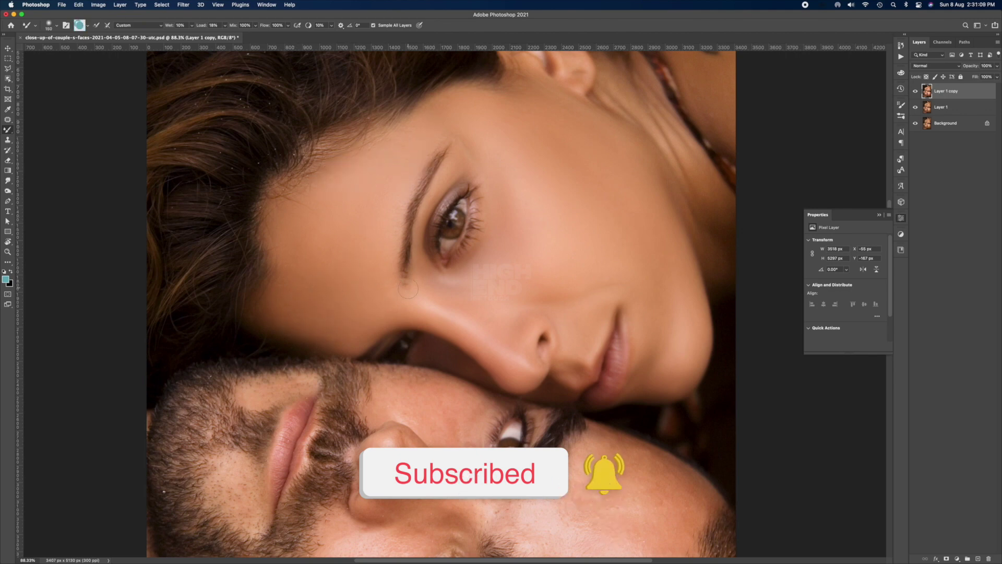
{"action": "key", "text": "bracketright"}
{"action": "key", "text": "bracketright"}
{"action": "key", "text": "bracketright"}
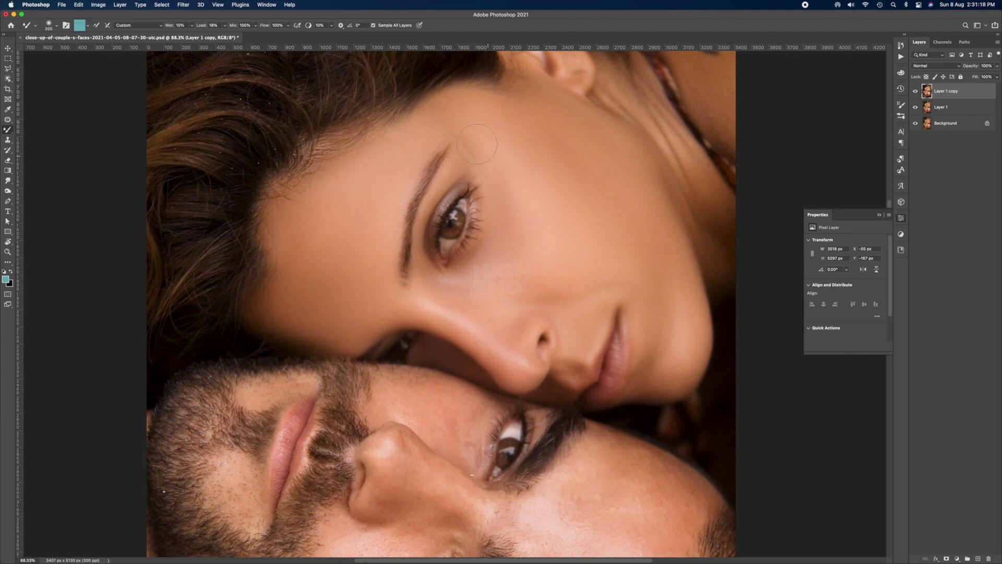
{"action": "scroll", "coordinate": [538, 282], "scroll_direction": "down", "scroll_amount": 5}
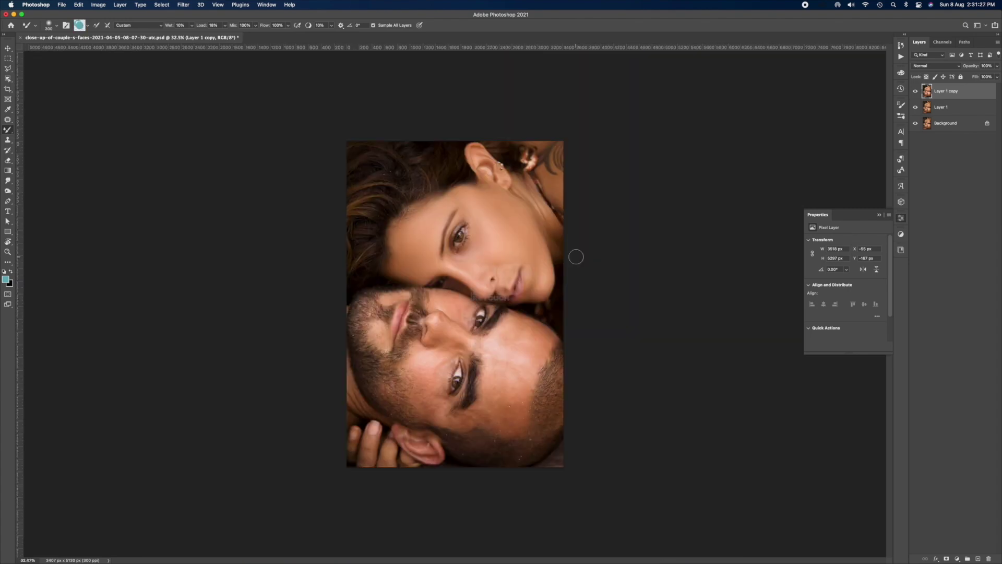
{"action": "scroll", "coordinate": [577, 256], "scroll_direction": "up", "scroll_amount": 3}
{"action": "scroll", "coordinate": [531, 215], "scroll_direction": "up", "scroll_amount": 2}
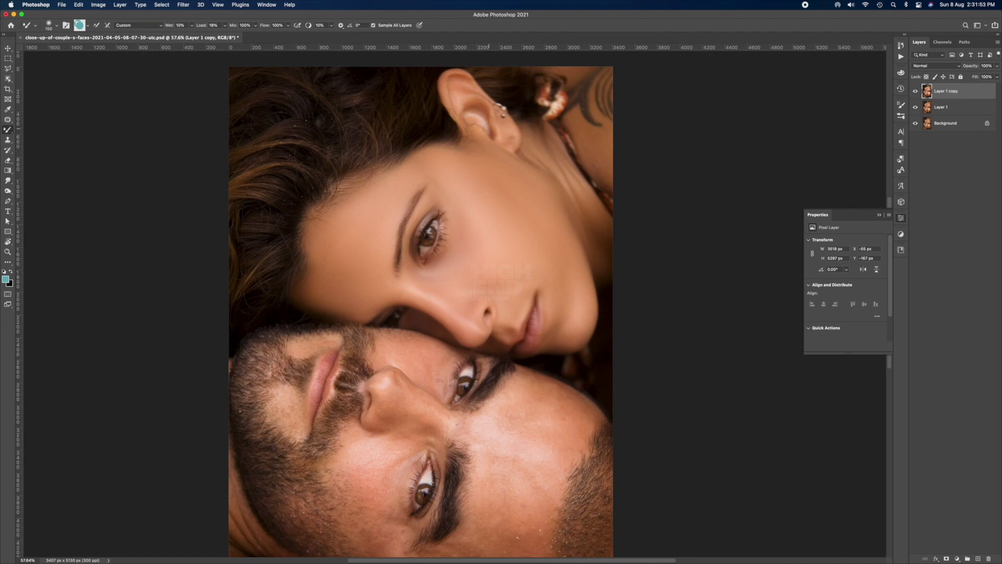
{"action": "scroll", "coordinate": [430, 251], "scroll_direction": "down", "scroll_amount": 5}
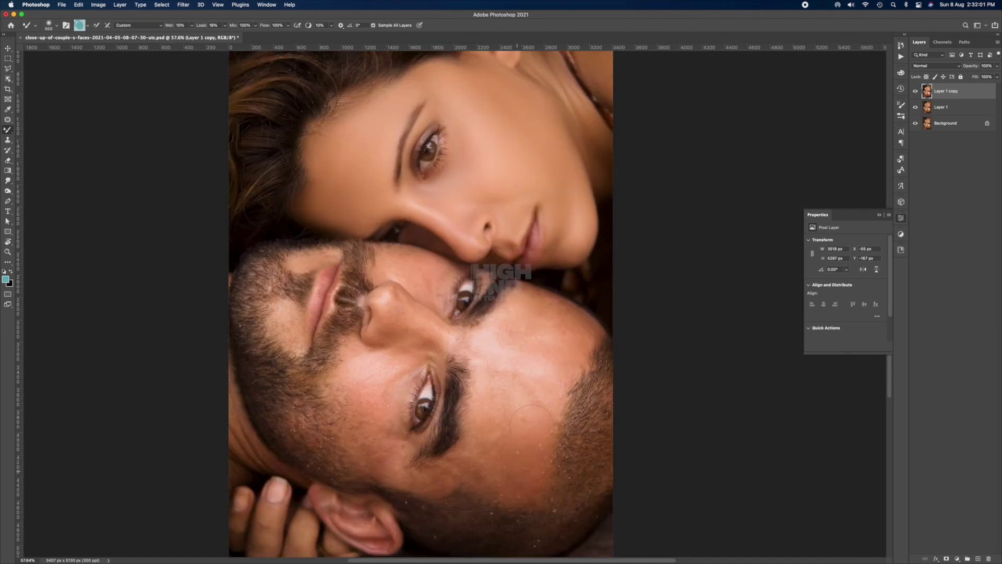
{"action": "key", "text": "bracketleft"}
{"action": "key", "text": "bracketleft"}
{"action": "key", "text": "bracketleft"}
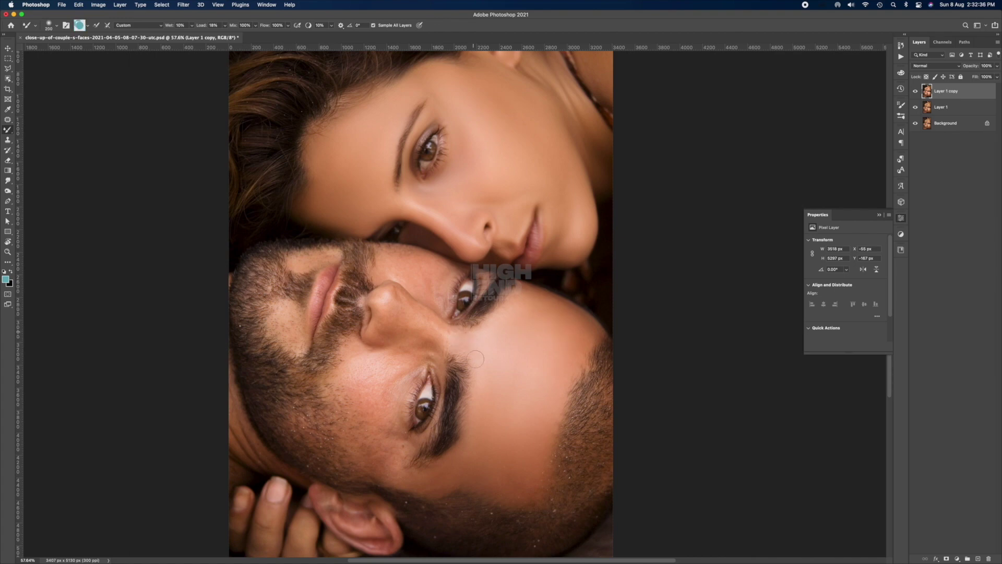
{"action": "key", "text": "bracketright"}
{"action": "key", "text": "bracketright"}
{"action": "key", "text": "bracketright"}
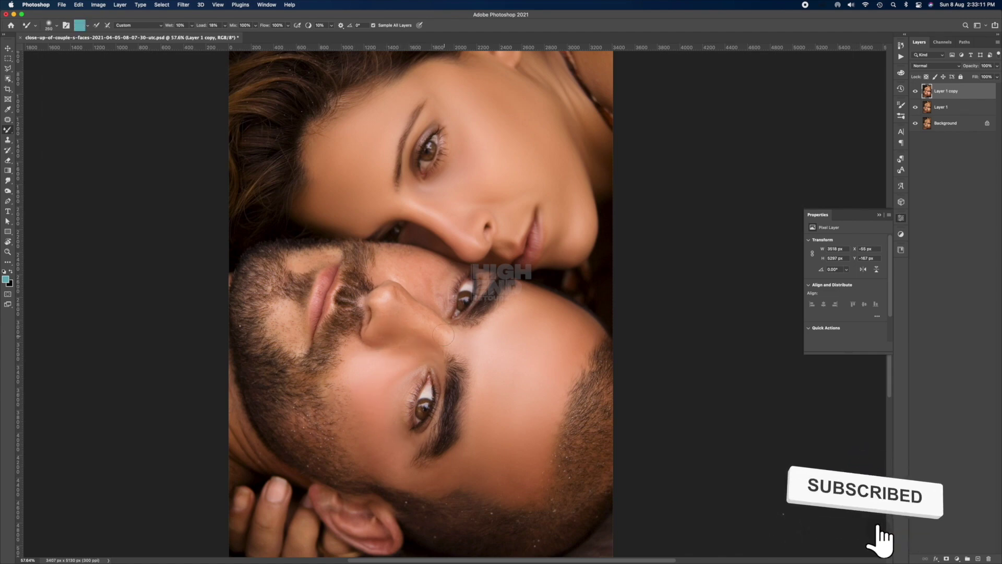
{"action": "key", "text": "bracketleft"}
{"action": "key", "text": "bracketleft"}
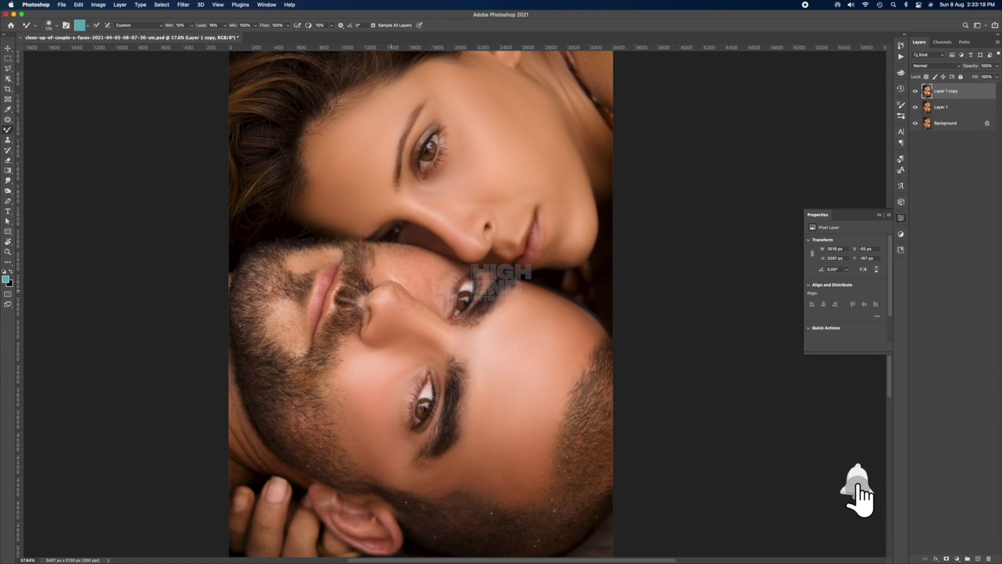
{"action": "key", "text": "bracketright"}
Blend and smooth the skin on the man's face with the Mixer Brush.
{"action": "scroll", "coordinate": [481, 392], "scroll_direction": "down", "scroll_amount": 3}
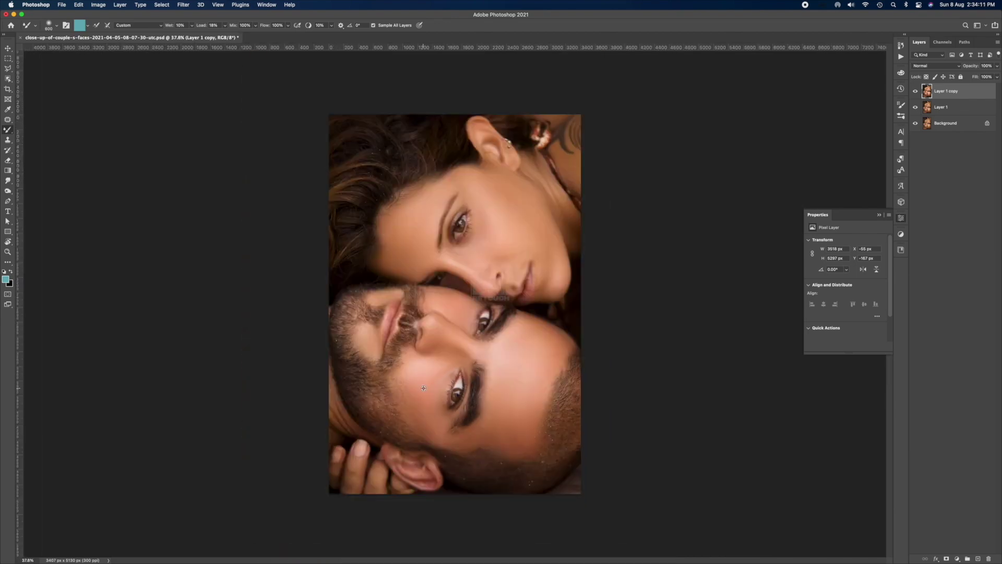
{"action": "scroll", "coordinate": [423, 388], "scroll_direction": "up", "scroll_amount": 3}
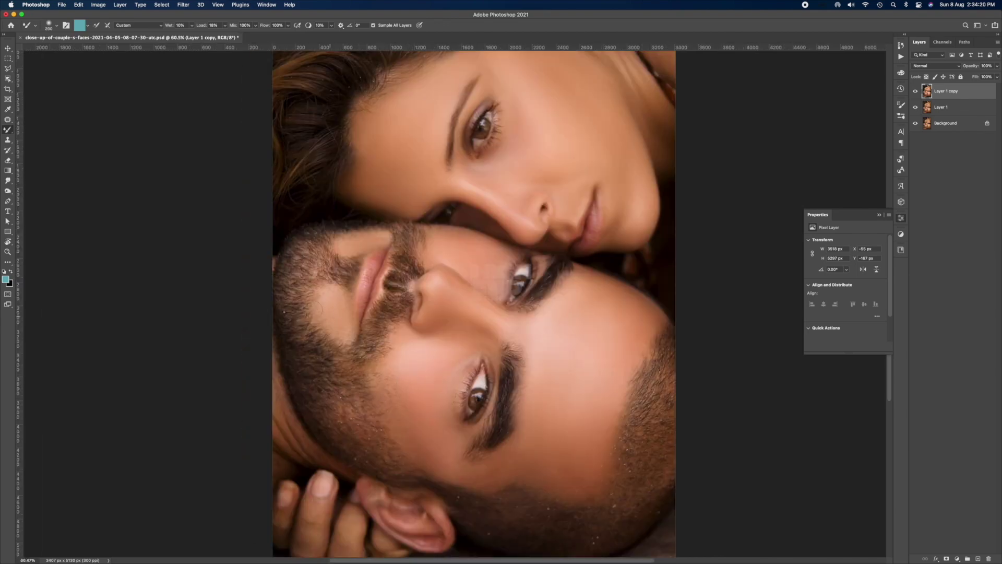
{"action": "scroll", "coordinate": [342, 452], "scroll_direction": "up", "scroll_amount": 2}
{"action": "scroll", "coordinate": [342, 452], "scroll_direction": "down", "scroll_amount": 3}
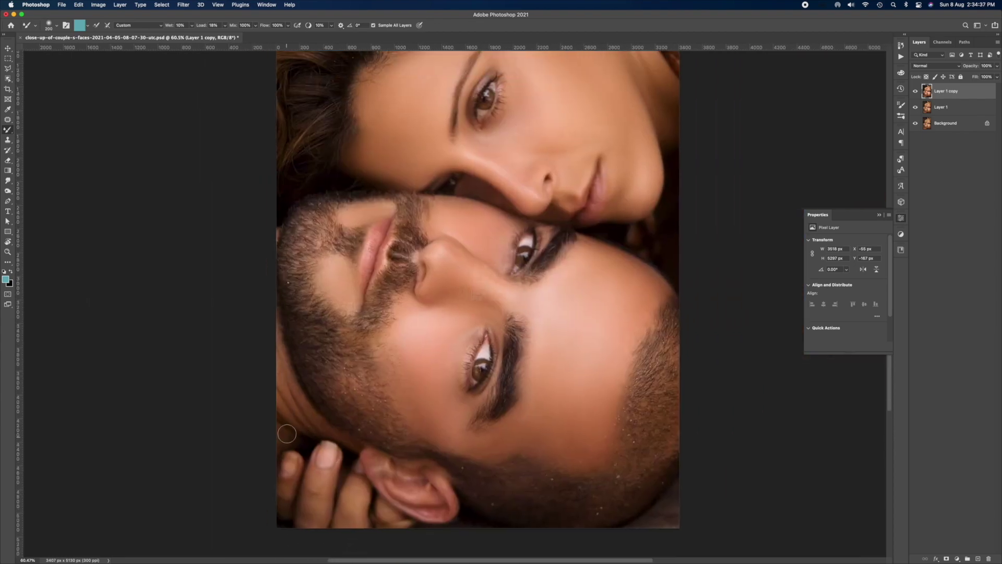
{"action": "left_click_drag", "start_coordinate": [318, 508], "coordinate": [439, 483]}
Duplicate as Layer 1 copy 2, desaturate it, apply High Pass and set Overlay.
{"action": "key", "text": "super+j"}
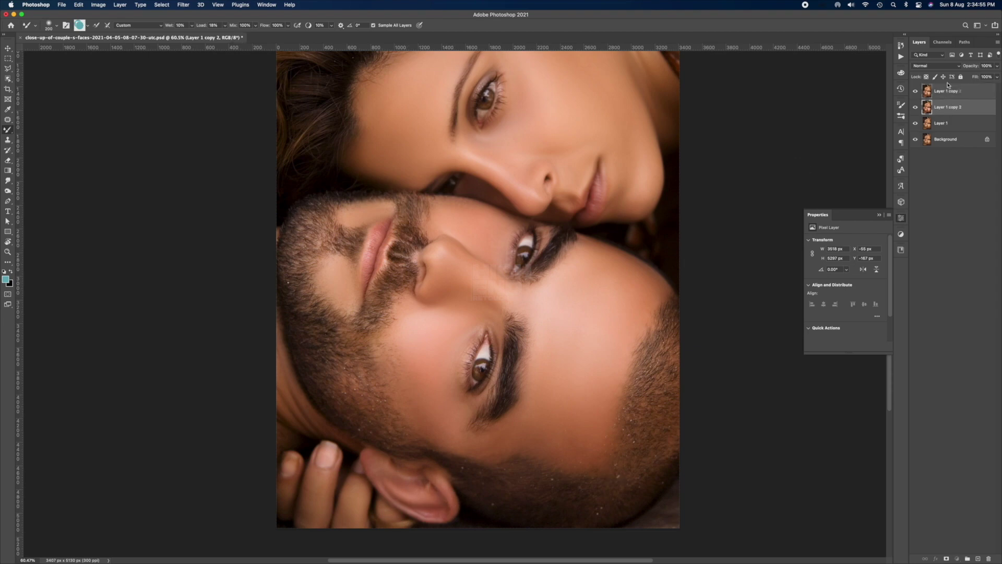
{"action": "key", "text": "shift+super+u"}
{"action": "left_click", "coordinate": [183, 5]}
{"action": "left_click", "coordinate": [312, 176]}
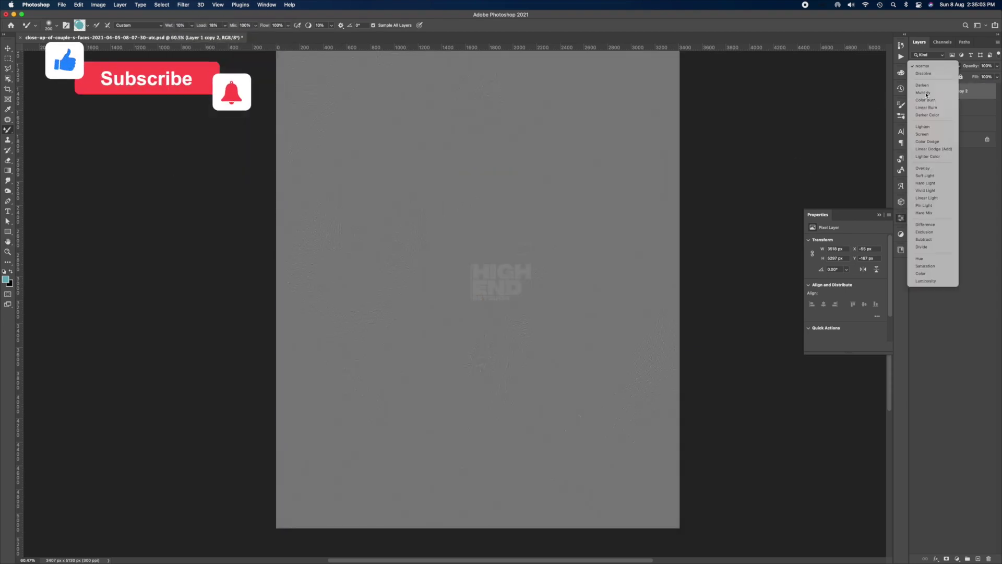
{"action": "left_click", "coordinate": [941, 123]}
Make Layer 1 copy 3 a desaturated High Pass layer in Overlay mode.
{"action": "key", "text": "super+j"}
{"action": "key", "text": "shift+super+u"}
{"action": "left_click", "coordinate": [183, 5]}
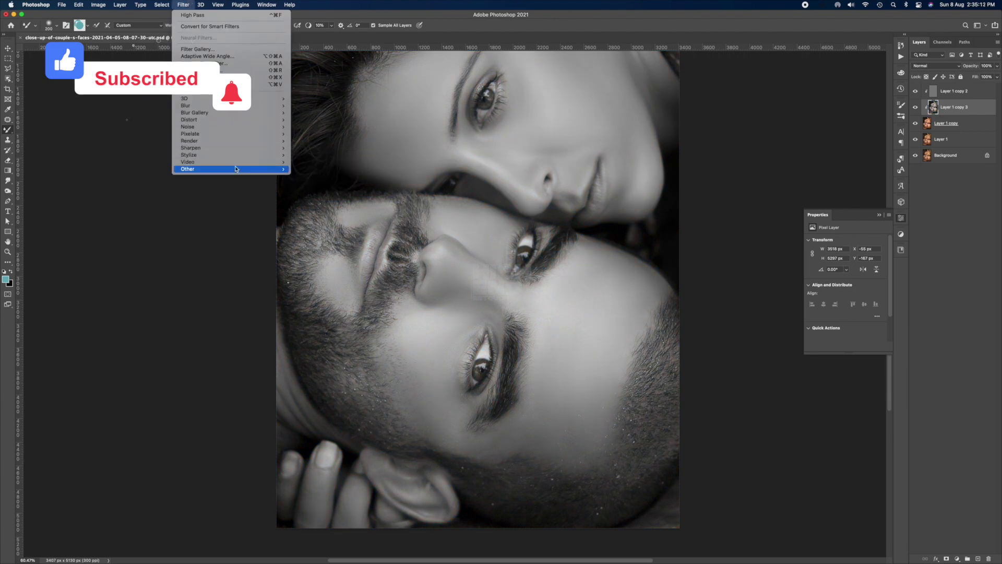
{"action": "left_click", "coordinate": [312, 175]}
{"action": "key", "text": "Return"}
{"action": "left_click", "coordinate": [935, 66]}
{"action": "left_click", "coordinate": [921, 171]}
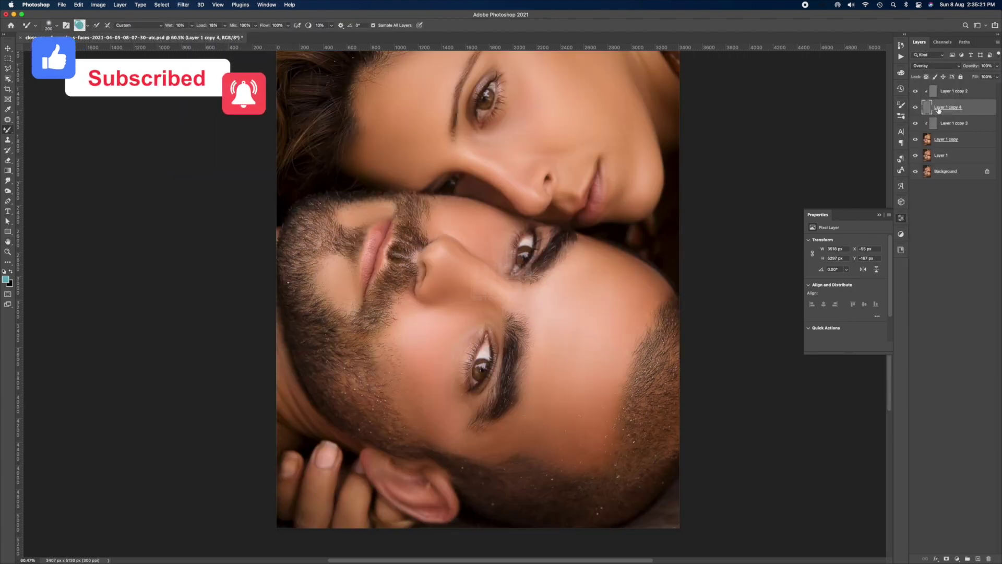
Duplicate into Layer 1 copy 4 and 5, bring copy 5 to the top and clip it.
{"action": "key", "text": "super+j"}
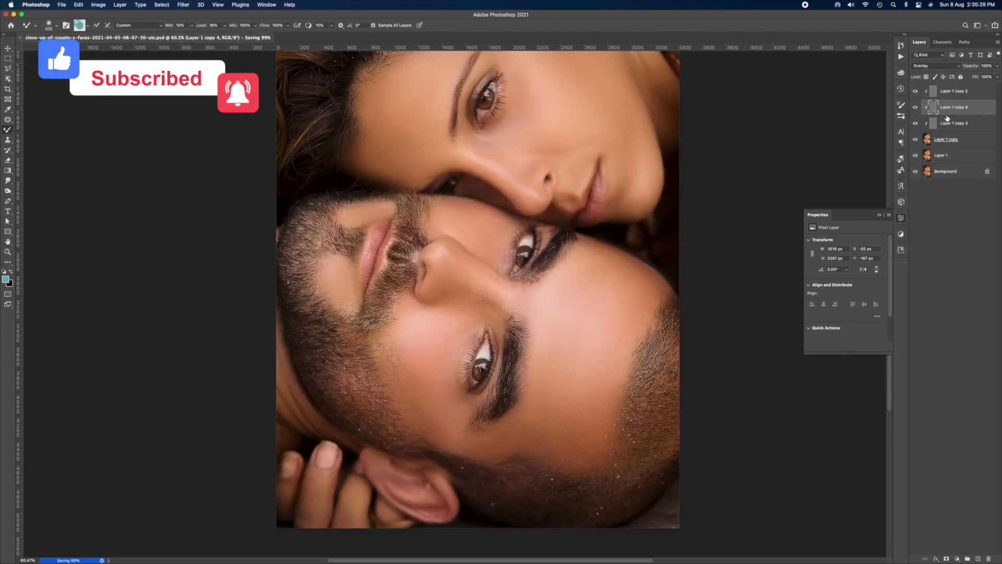
{"action": "key", "text": "super+j"}
{"action": "key", "text": "super+bracketright"}
{"action": "key", "text": "alt+super+g"}
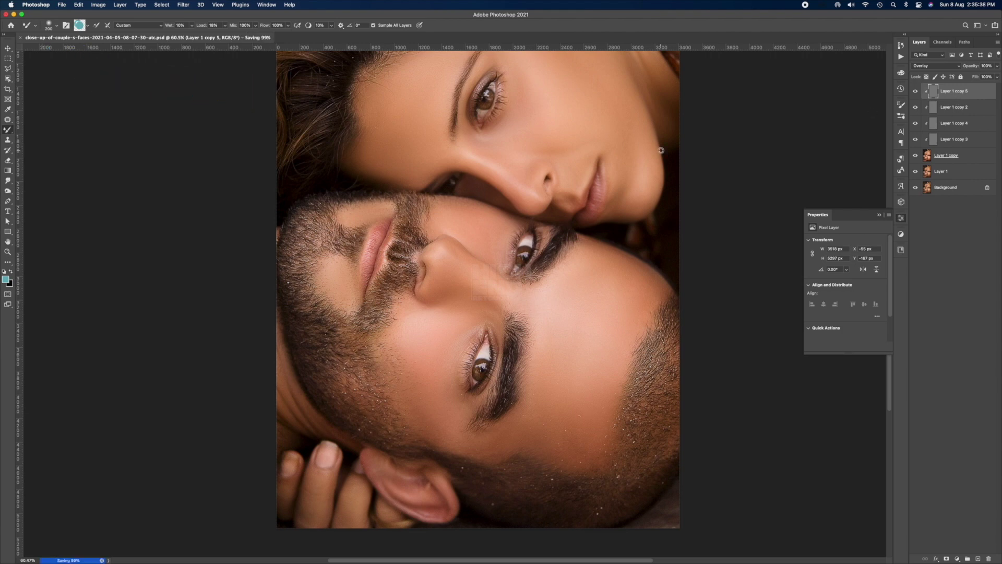
{"action": "key", "text": "super+minus"}
Add Layer 2 in Overlay mode and set up a black/white brush at 7% opacity.
{"action": "key", "text": "F2"}
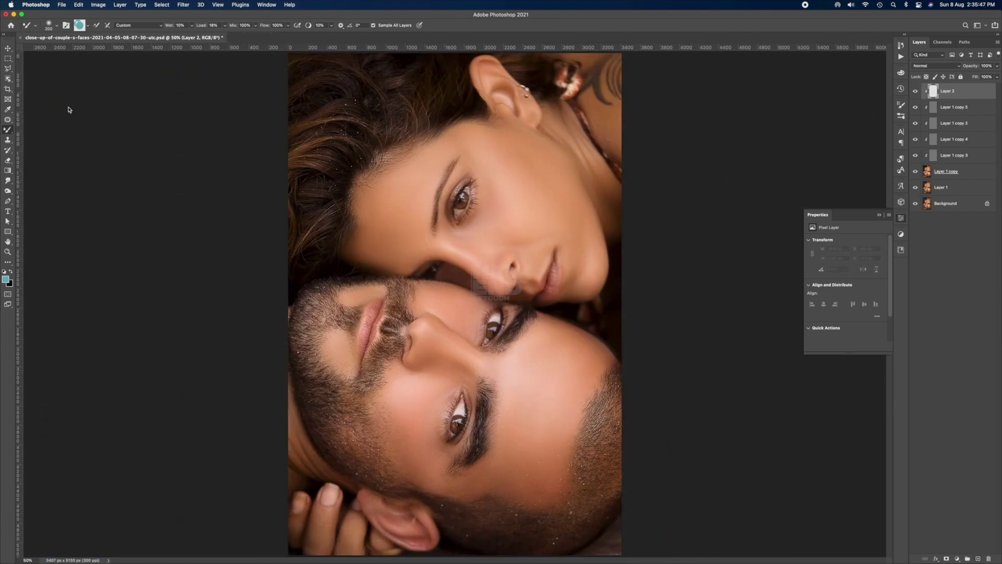
{"action": "left_click", "coordinate": [937, 65]}
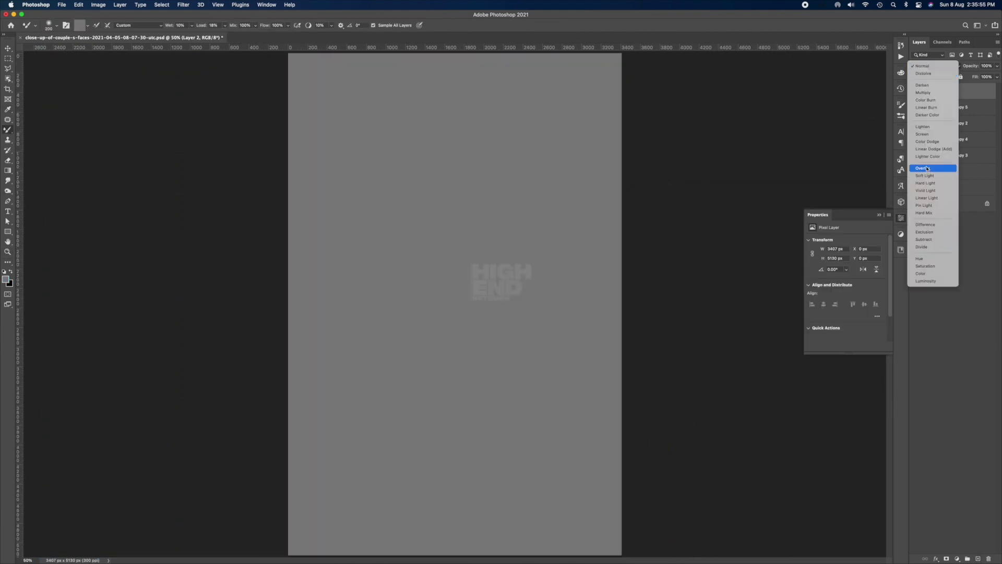
{"action": "left_click", "coordinate": [934, 178]}
{"action": "key", "text": "d"}
{"action": "key", "text": "x"}
{"action": "key", "text": "shift+b"}
{"action": "key", "text": "0"}
{"action": "key", "text": "7"}
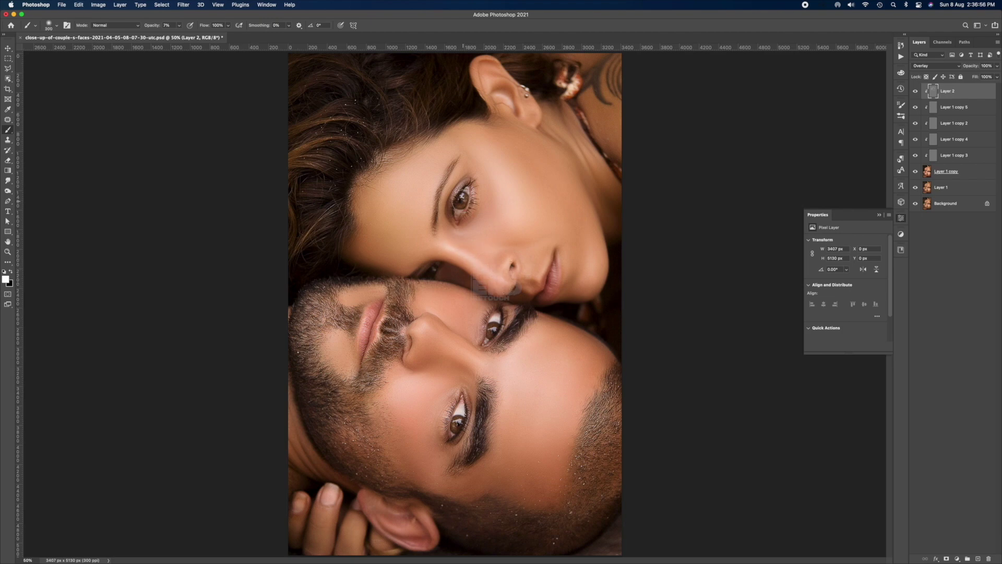
Paint white to brighten the woman's iris and the man's nose bridge, under-eye and upper lip.
{"action": "left_click_drag", "start_coordinate": [462, 199], "coordinate": [466, 202]}
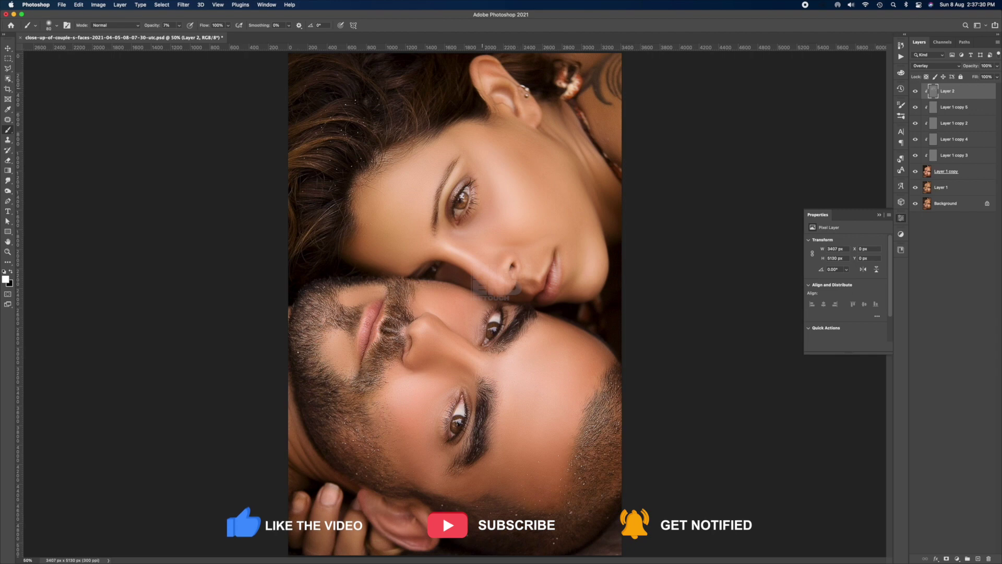
{"action": "key", "text": "bracketright"}
{"action": "key", "text": "bracketright"}
{"action": "key", "text": "bracketright"}
{"action": "key", "text": "x"}
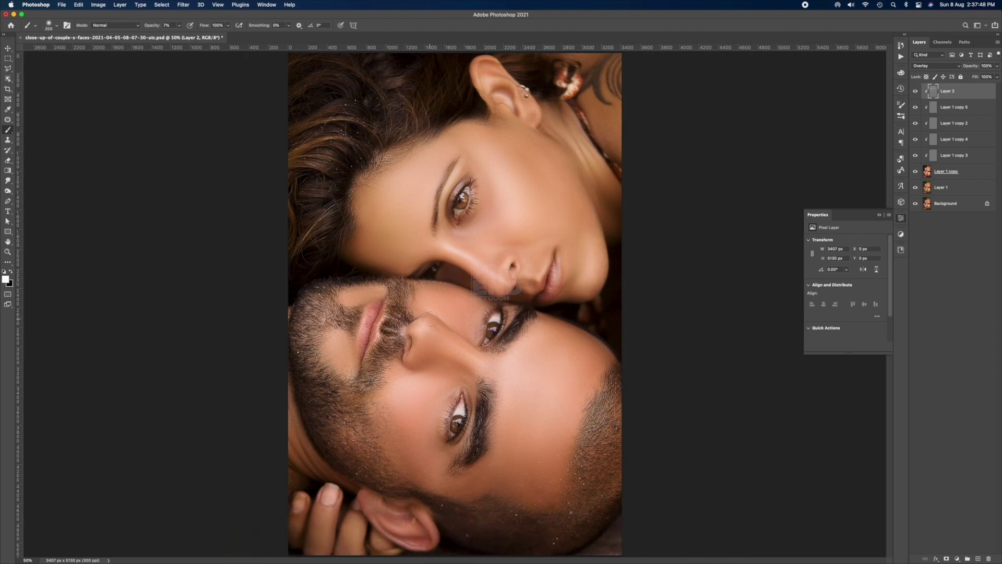
{"action": "left_click_drag", "start_coordinate": [434, 335], "coordinate": [502, 372]}
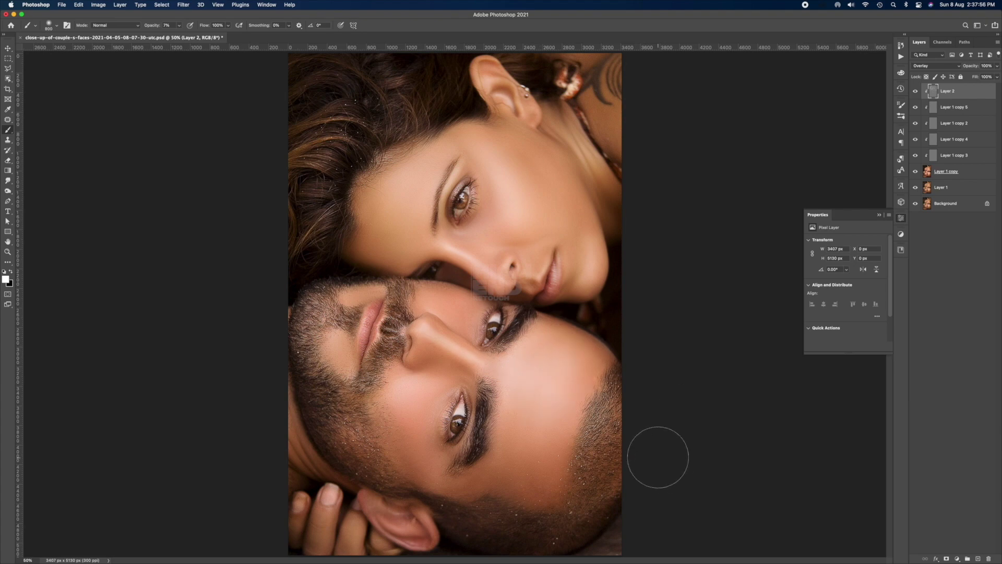
{"action": "left_click_drag", "start_coordinate": [449, 305], "coordinate": [479, 324]}
{"action": "key", "text": "bracketleft"}
{"action": "key", "text": "bracketleft"}
{"action": "key", "text": "bracketleft"}
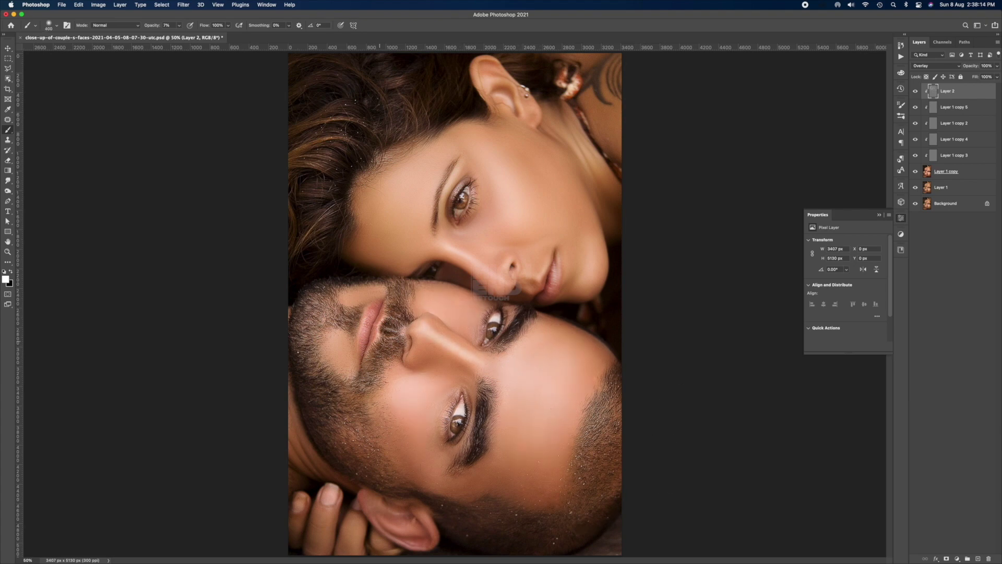
{"action": "left_click_drag", "start_coordinate": [364, 313], "coordinate": [376, 338]}
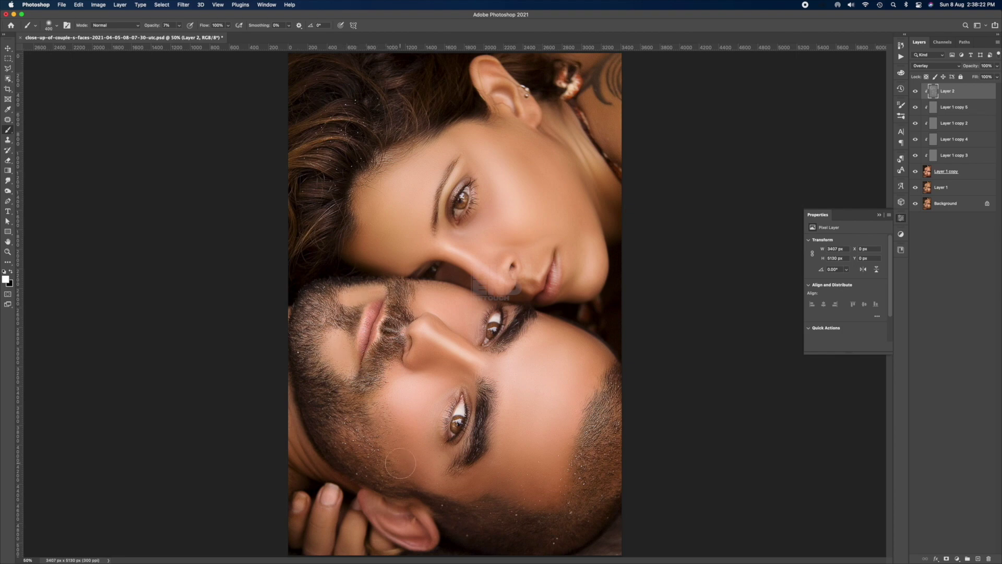
Darken the woman's hair along the left edge with a large black brush, then save.
{"action": "key", "text": "bracketright"}
{"action": "key", "text": "bracketright"}
{"action": "key", "text": "bracketright"}
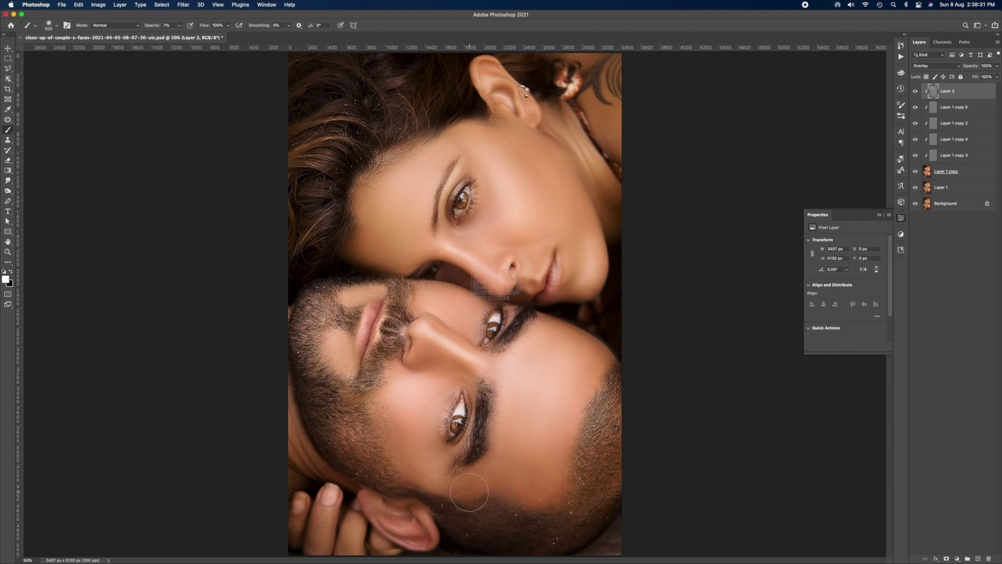
{"action": "key", "text": "bracketleft"}
{"action": "key", "text": "bracketleft"}
{"action": "key", "text": "bracketleft"}
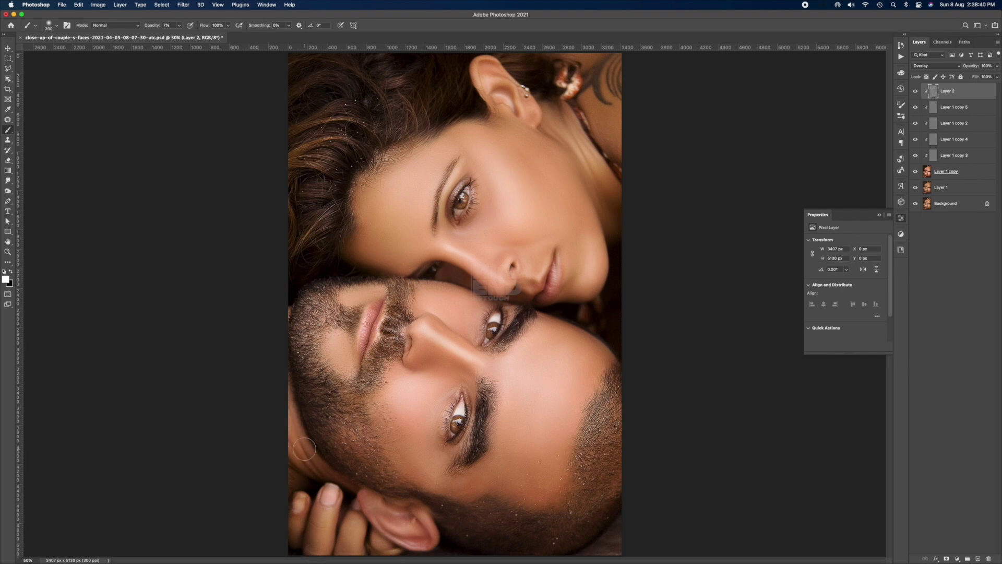
{"action": "key", "text": "bracketright"}
{"action": "key", "text": "bracketright"}
{"action": "key", "text": "bracketright"}
{"action": "key", "text": "x"}
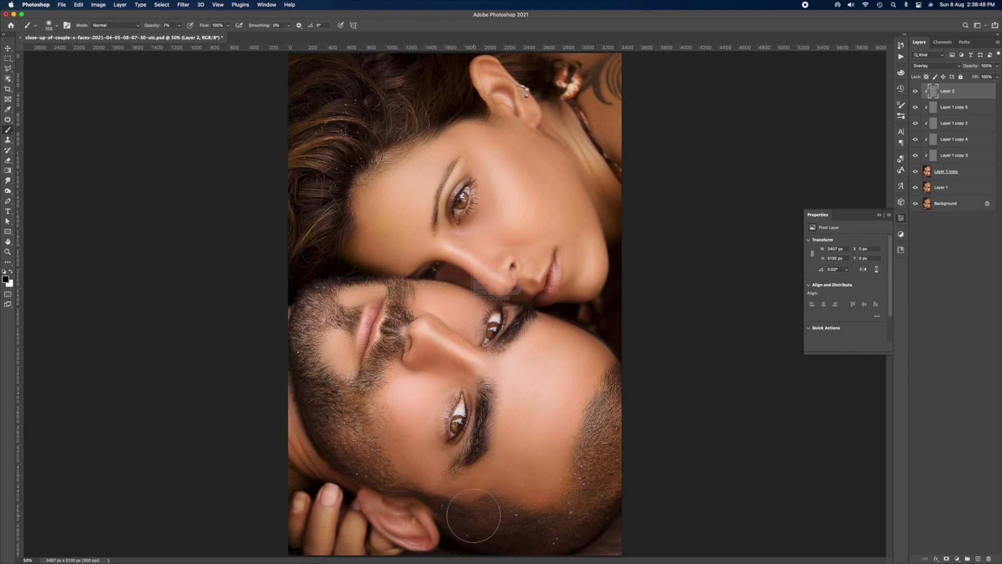
{"action": "left_click_drag", "start_coordinate": [315, 241], "coordinate": [307, 78]}
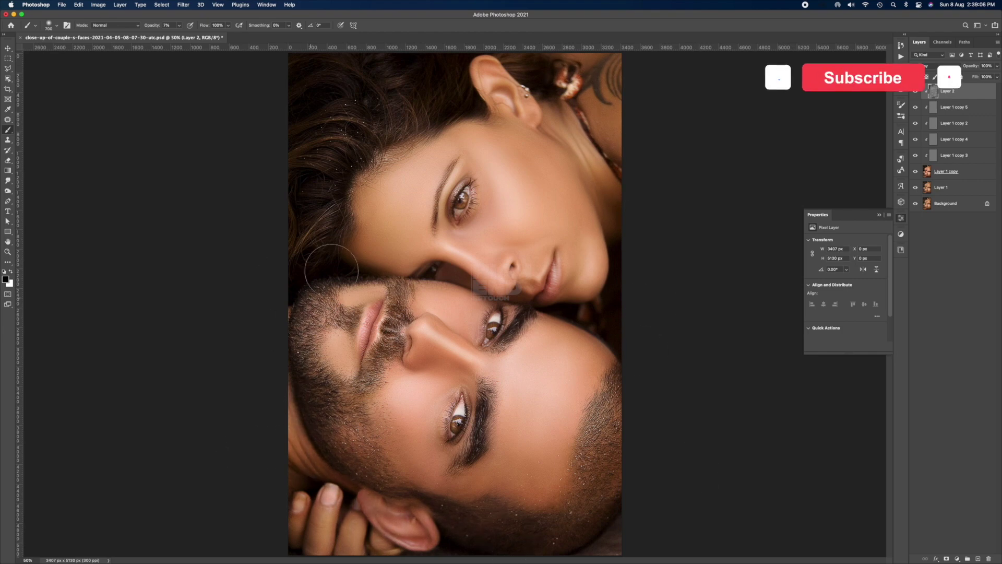
{"action": "key", "text": "ctrl+s"}
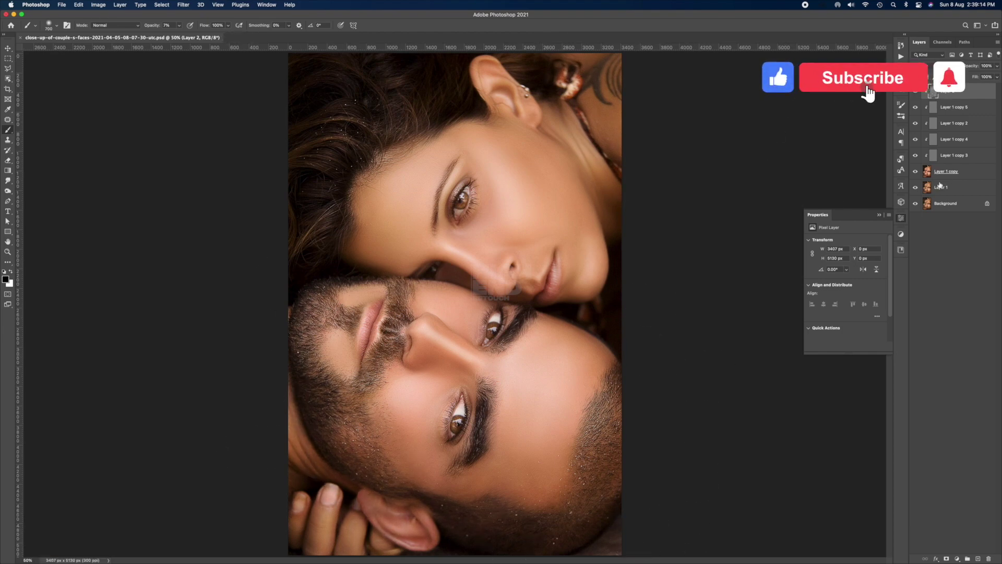
{"action": "left_click", "coordinate": [952, 188]}
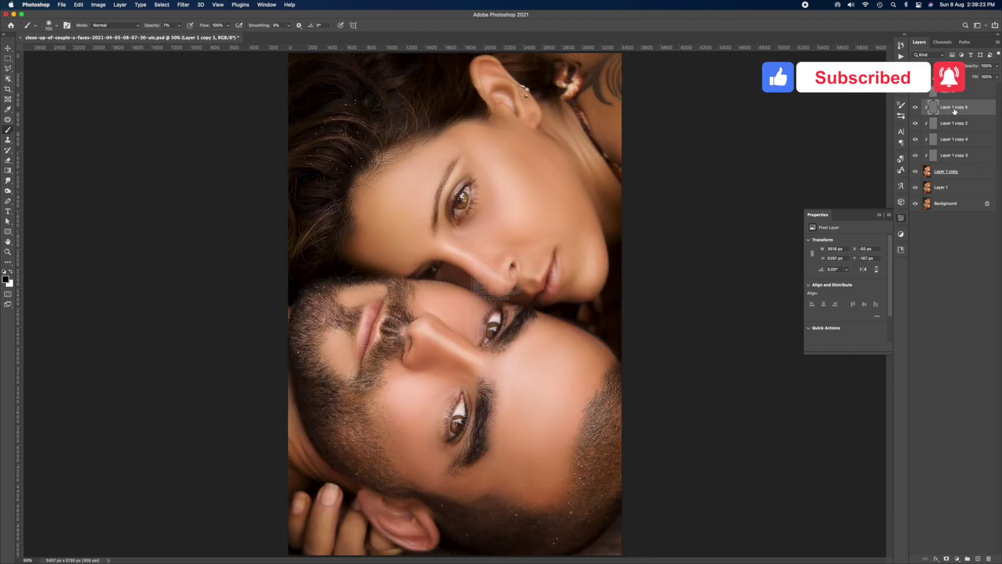
Add a FoggyNight Color Lookup layer in Luminosity blend at 36% opacity.
{"action": "key", "text": "ctrl+alt+shift+e"}
{"action": "key", "text": "ctrl+s"}
{"action": "left_click", "coordinate": [957, 558]}
{"action": "left_click", "coordinate": [962, 496]}
{"action": "left_click", "coordinate": [861, 240]}
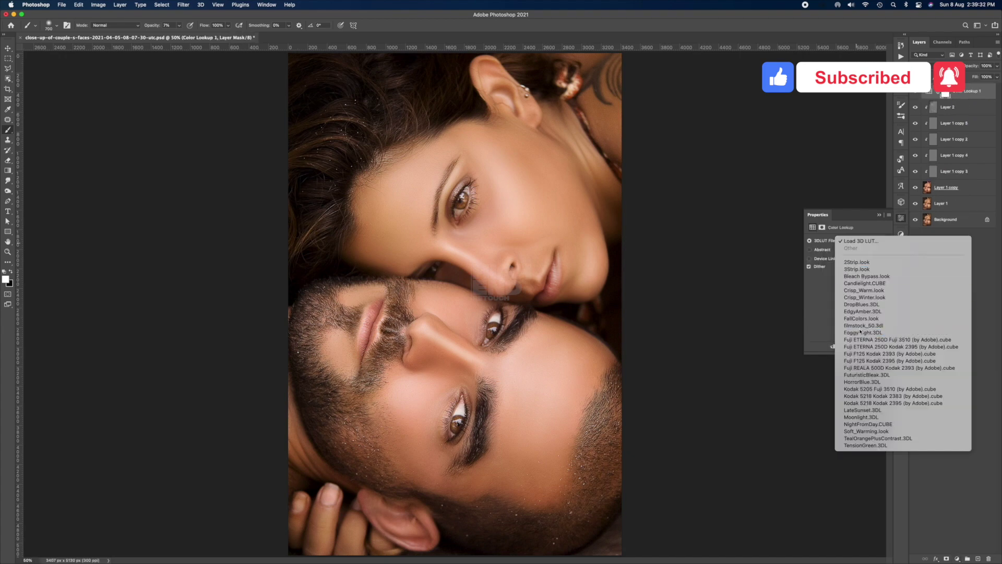
{"action": "left_click", "coordinate": [861, 318]}
{"action": "left_click", "coordinate": [935, 66]}
{"action": "left_click", "coordinate": [928, 279]}
{"action": "left_click_drag", "start_coordinate": [970, 66], "coordinate": [224, 123]}
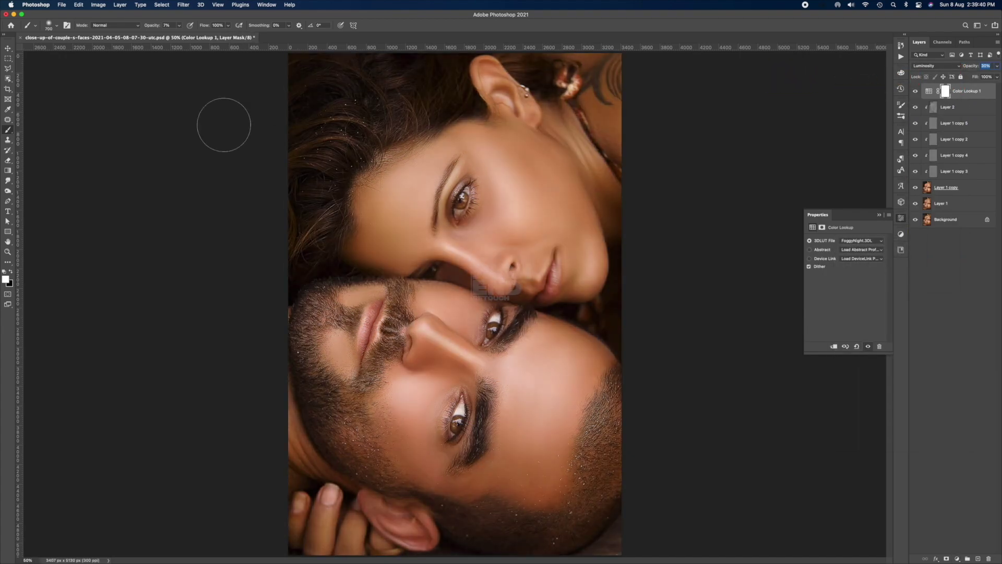
Add a Selective Color layer, tweaking Yellows and adding yellow, removing black in Whites.
{"action": "left_click", "coordinate": [959, 558]}
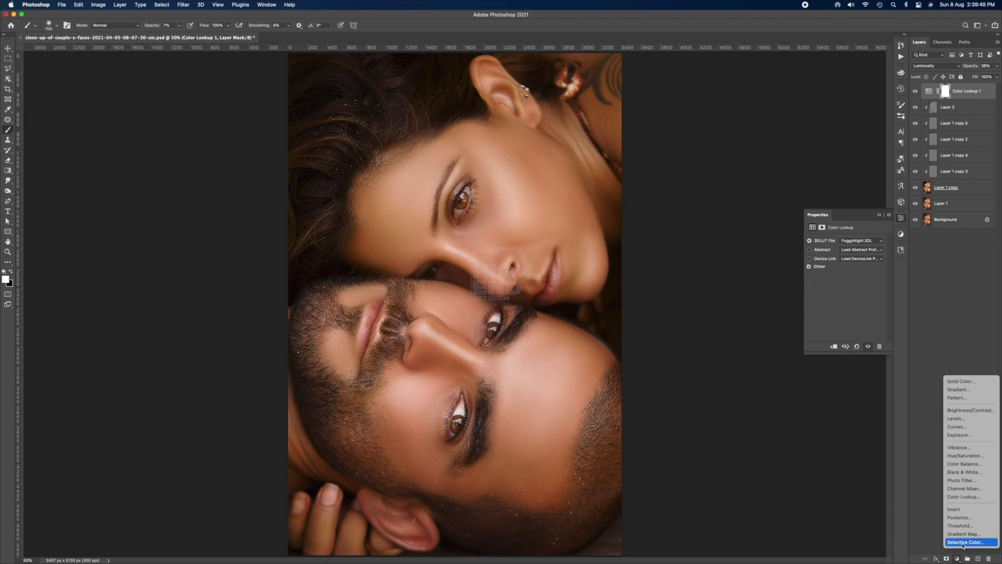
{"action": "left_click", "coordinate": [964, 542]}
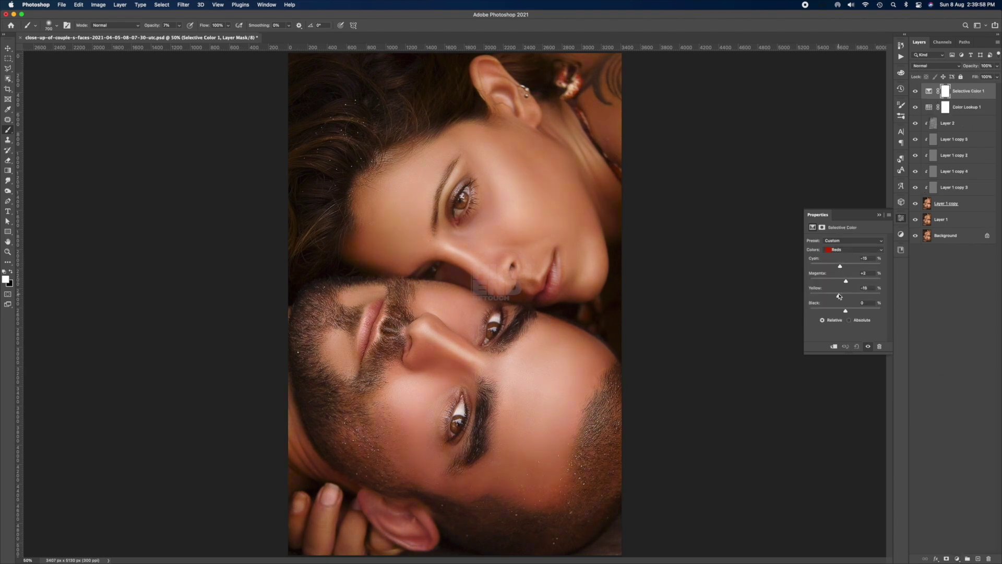
{"action": "left_click", "coordinate": [854, 250]}
{"action": "left_click", "coordinate": [840, 258]}
{"action": "left_click", "coordinate": [853, 249]}
{"action": "left_click", "coordinate": [841, 282]}
{"action": "left_click_drag", "start_coordinate": [846, 295], "coordinate": [854, 302]}
{"action": "left_click_drag", "start_coordinate": [846, 310], "coordinate": [815, 311]}
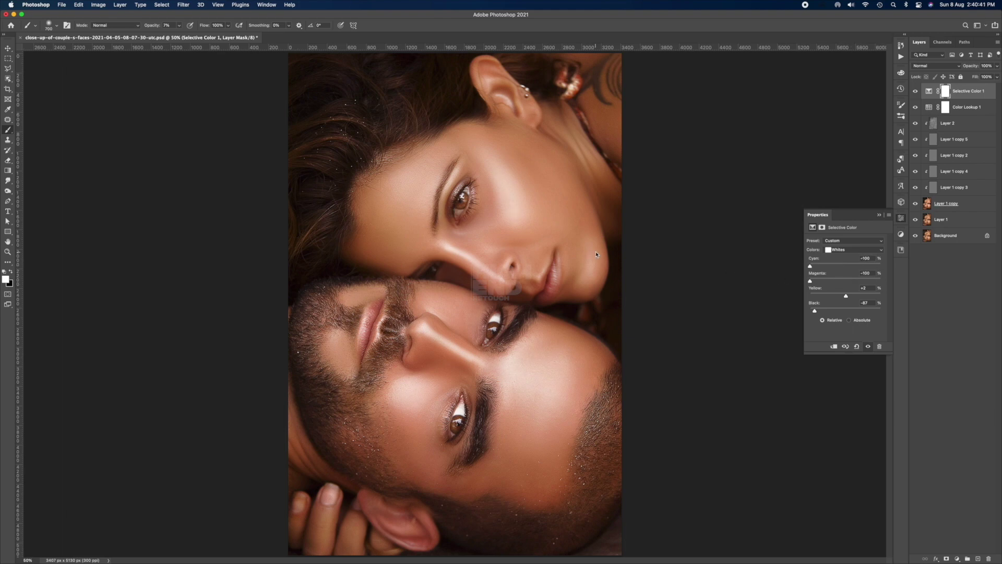
Add Color Lookup 2, trying NightFromDay and Moonlight before settling on Kodak 5218.
{"action": "left_click", "coordinate": [956, 559]}
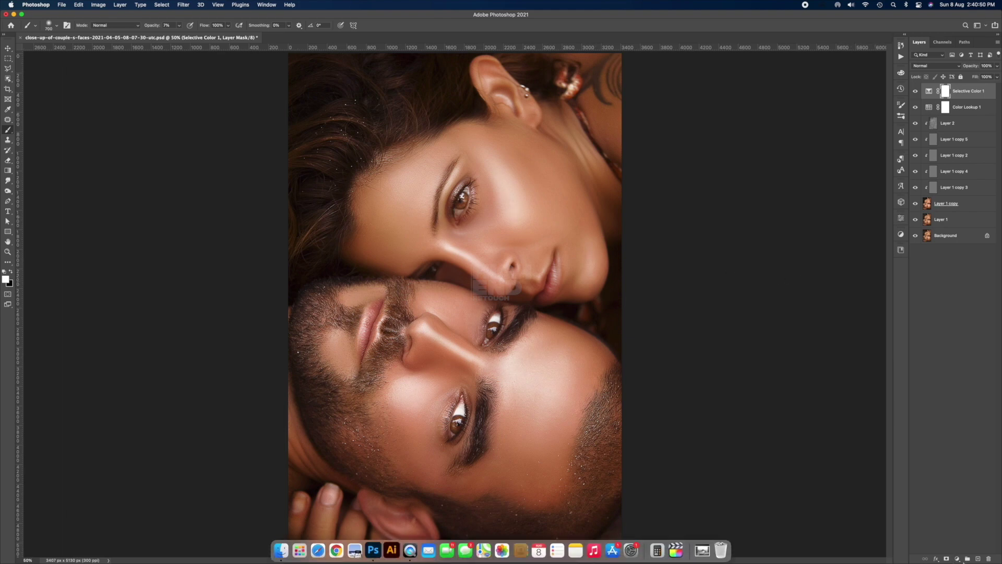
{"action": "left_click", "coordinate": [971, 495]}
{"action": "left_click", "coordinate": [856, 241]}
{"action": "left_click", "coordinate": [867, 420]}
{"action": "left_click", "coordinate": [860, 241]}
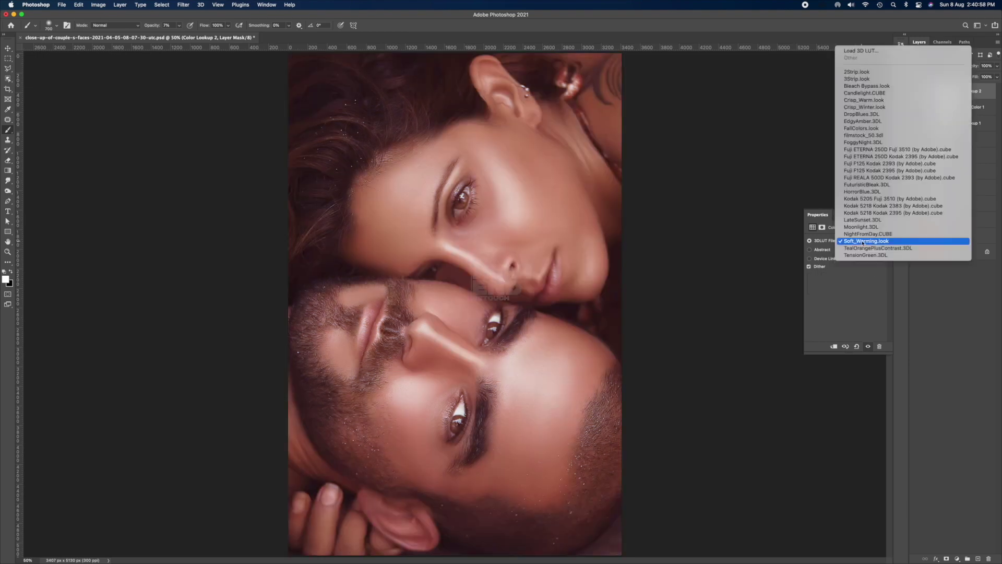
{"action": "left_click", "coordinate": [860, 247]}
{"action": "left_click", "coordinate": [860, 246]}
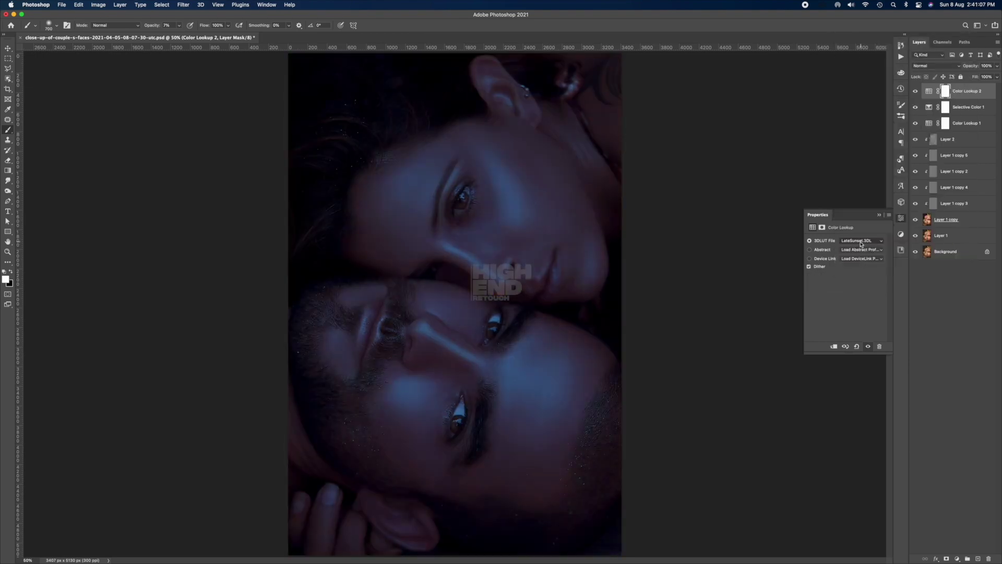
{"action": "left_click", "coordinate": [860, 243]}
{"action": "left_click", "coordinate": [887, 239]}
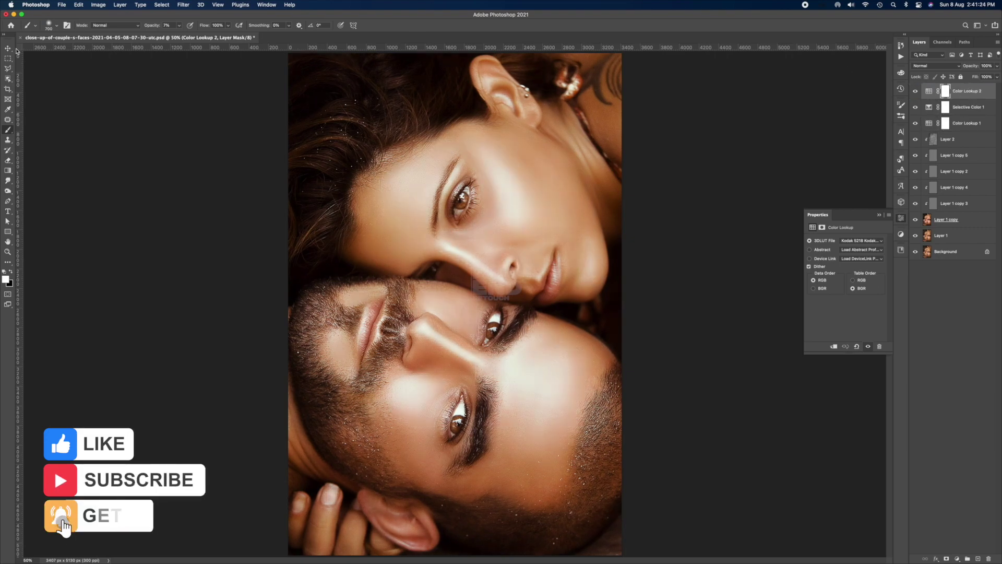
Set Color Lookup 2 to Color blend and compare with Color Lookup 1 toggled off.
{"action": "key", "text": "v"}
{"action": "key", "text": "shift+plus"}
{"action": "key", "text": "shift+plus"}
{"action": "key", "text": "shift+plus"}
{"action": "key", "text": "shift+plus"}
{"action": "key", "text": "shift+plus"}
{"action": "key", "text": "shift+plus"}
{"action": "key", "text": "shift+plus"}
{"action": "key", "text": "shift+plus"}
{"action": "key", "text": "shift+plus"}
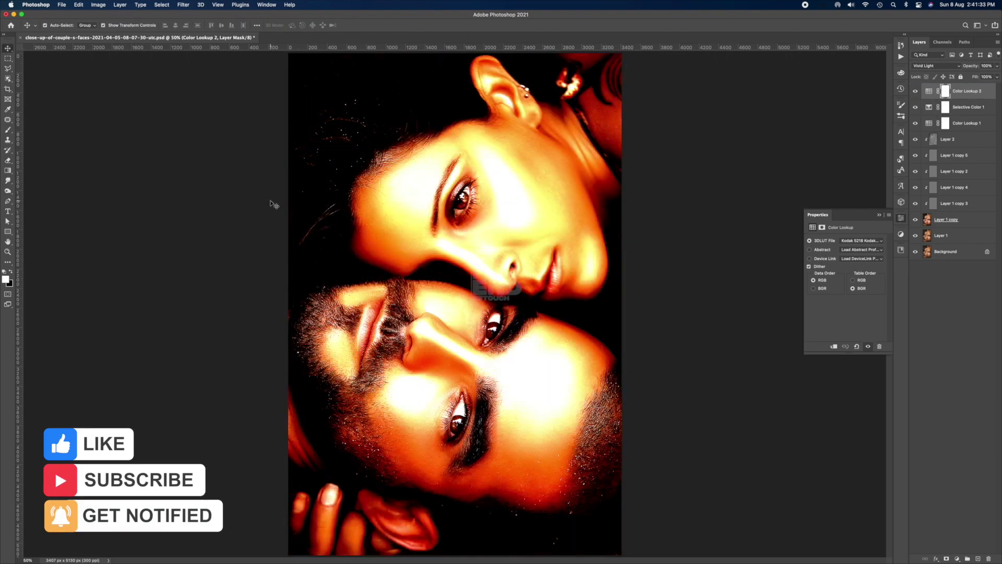
{"action": "key", "text": "shift+plus"}
{"action": "key", "text": "shift+plus"}
{"action": "key", "text": "shift+plus"}
{"action": "key", "text": "shift+plus"}
{"action": "key", "text": "shift+plus"}
{"action": "key", "text": "shift+plus"}
{"action": "left_click", "coordinate": [914, 91]}
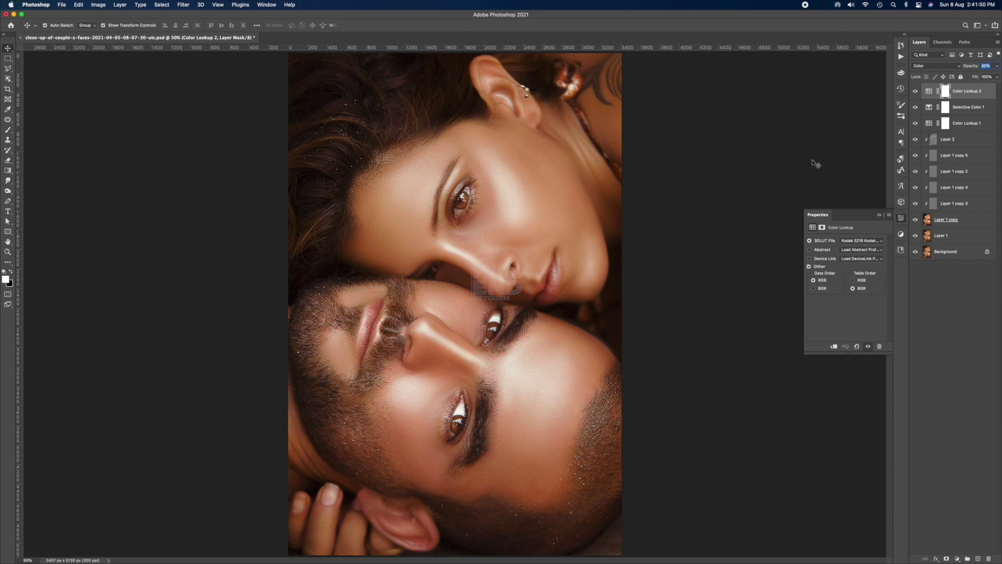
{"action": "left_click", "coordinate": [965, 123]}
{"action": "left_click", "coordinate": [915, 123]}
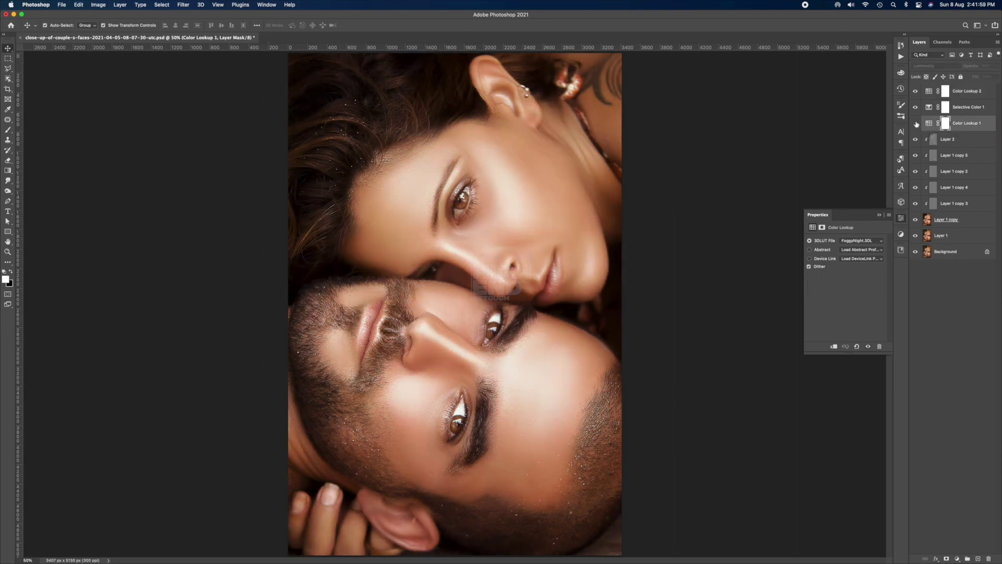
{"action": "left_click", "coordinate": [965, 91]}
Add Color Lookup 3 with the FoggyNight.3DL LUT in Hard Light blend mode.
{"action": "left_click", "coordinate": [957, 558]}
{"action": "left_click", "coordinate": [966, 498]}
{"action": "left_click", "coordinate": [861, 240]}
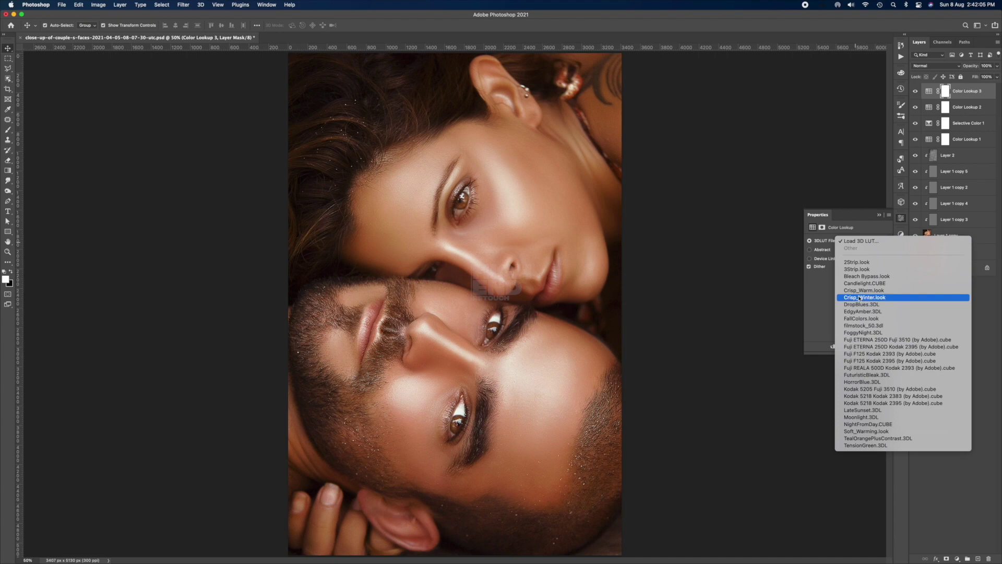
{"action": "left_click", "coordinate": [862, 368]}
{"action": "left_click", "coordinate": [861, 241]}
{"action": "left_click", "coordinate": [859, 248]}
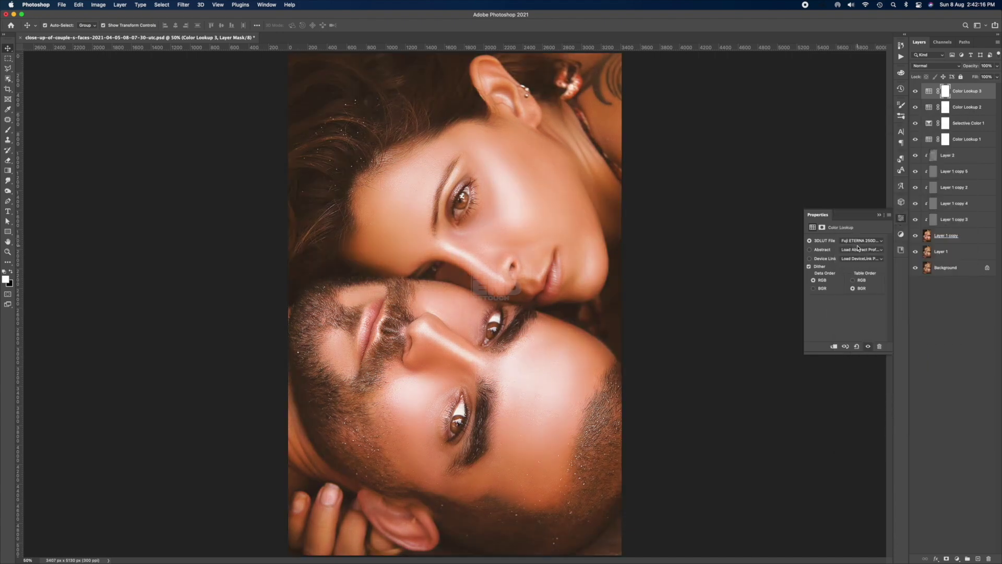
{"action": "left_click", "coordinate": [861, 241]}
{"action": "left_click", "coordinate": [859, 248]}
{"action": "left_click", "coordinate": [860, 235]}
{"action": "left_click", "coordinate": [934, 65]}
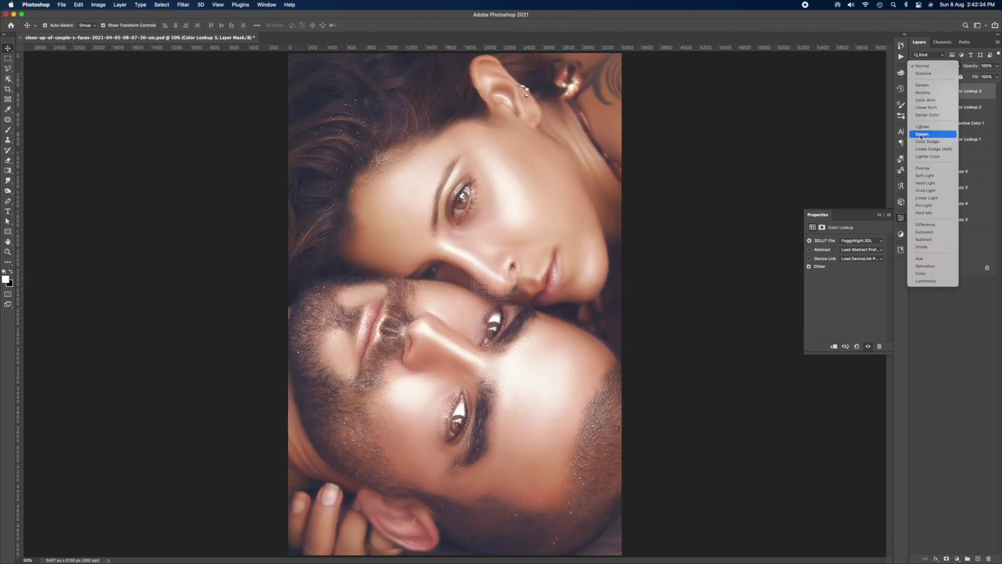
{"action": "left_click", "coordinate": [925, 183]}
Move Color Lookup 3 below Color Lookup 1 at 29% opacity and compare before/after.
{"action": "left_click_drag", "start_coordinate": [970, 90], "coordinate": [957, 144]}
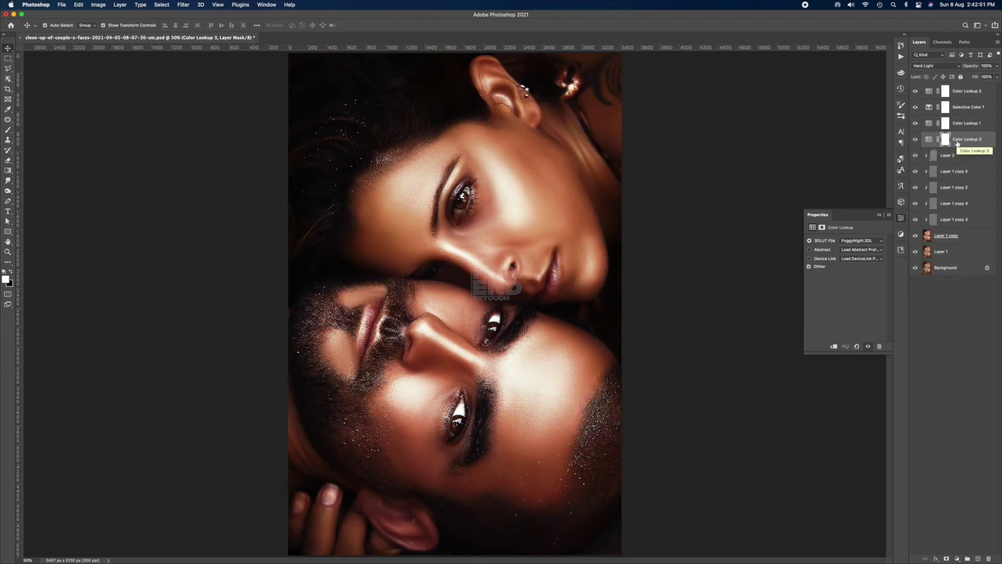
{"action": "left_click_drag", "start_coordinate": [185, 146], "coordinate": [196, 148]}
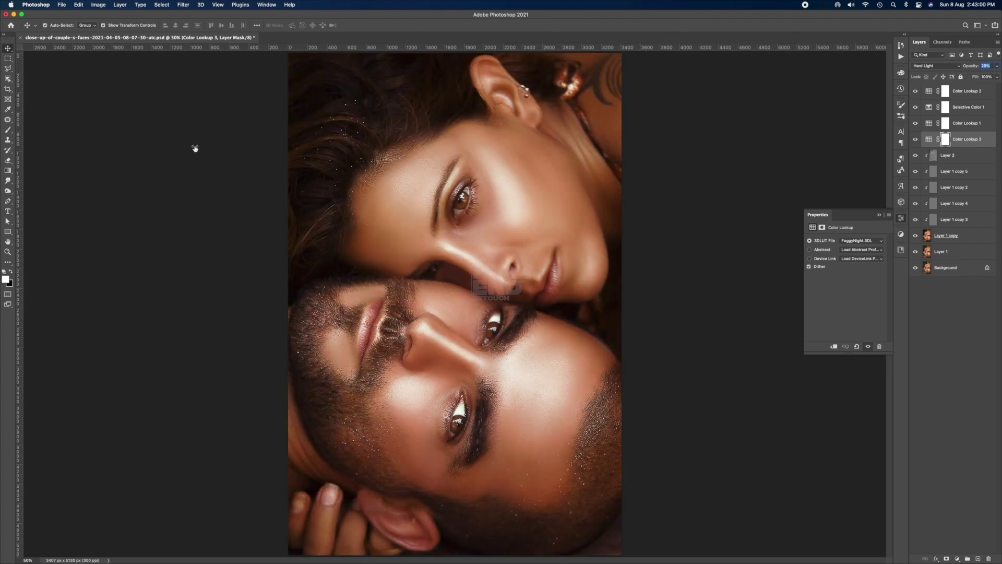
{"action": "left_click", "coordinate": [915, 235]}
{"action": "left_click", "coordinate": [916, 235]}
{"action": "left_click", "coordinate": [916, 235]}
Try a Crisp_Winter.look lookup layer, discard it, and save the document.
{"action": "left_click", "coordinate": [861, 240]}
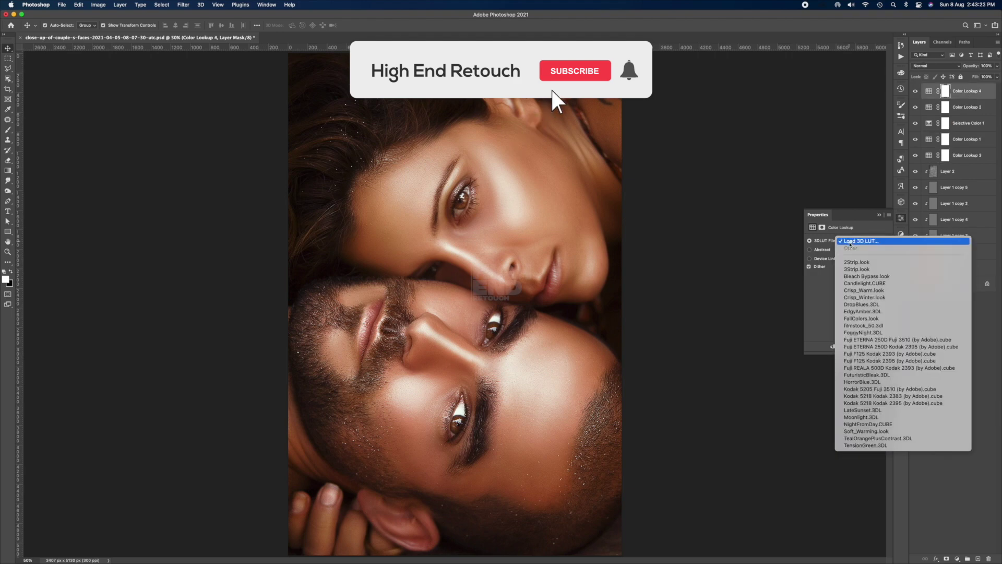
{"action": "left_click", "coordinate": [861, 240]}
{"action": "left_click", "coordinate": [887, 228]}
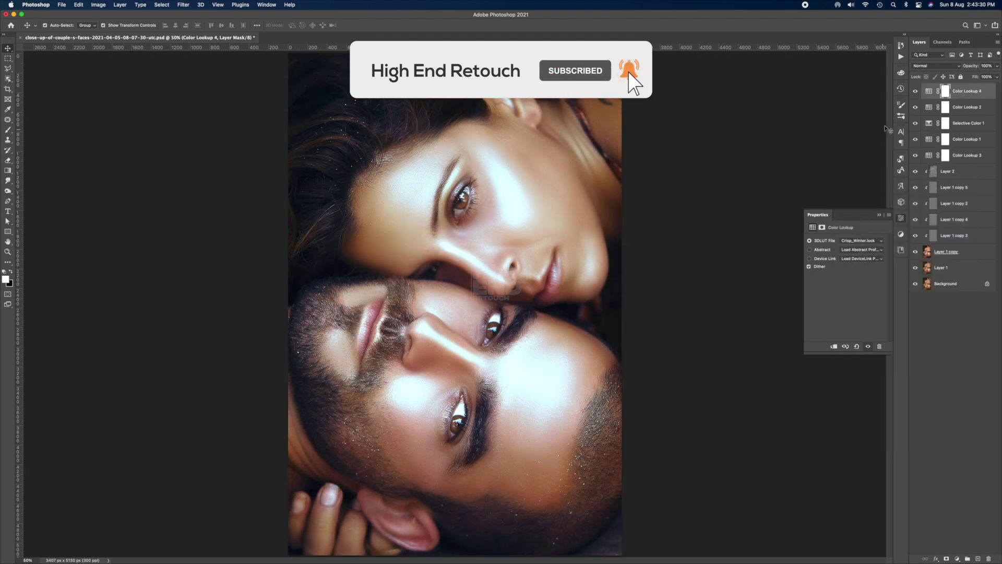
{"action": "left_click_drag", "start_coordinate": [971, 66], "coordinate": [346, 89]}
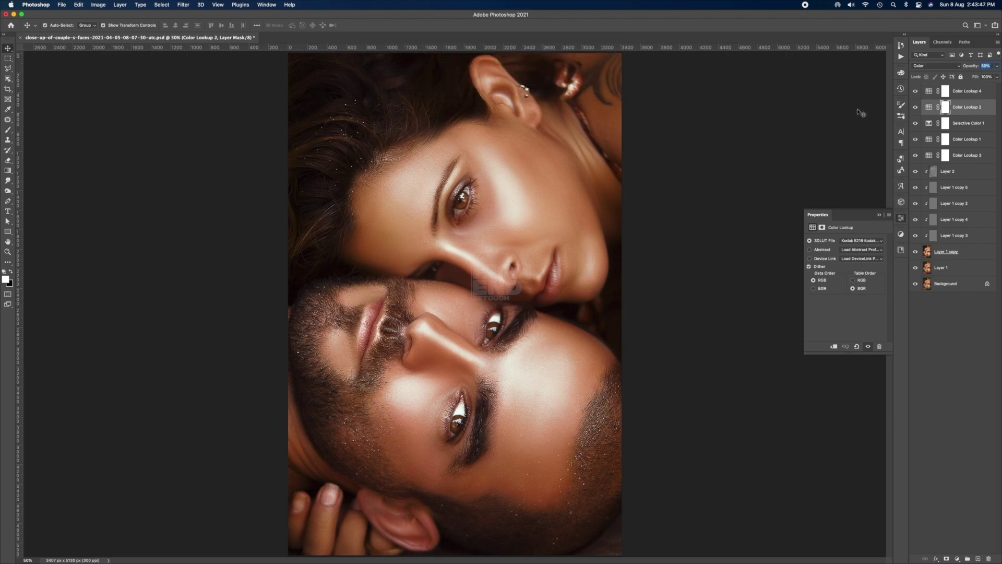
{"action": "key", "text": "ctrl+z"}
{"action": "key", "text": "ctrl+s"}
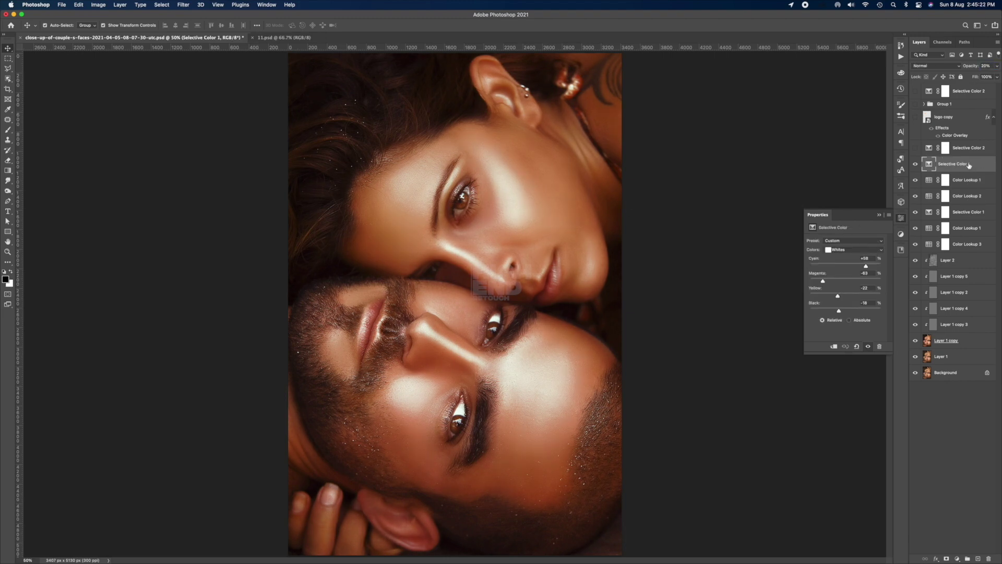
Select Selective Color 2, then turn on Selective Color 1 and view its settings.
{"action": "left_click", "coordinate": [986, 150]}
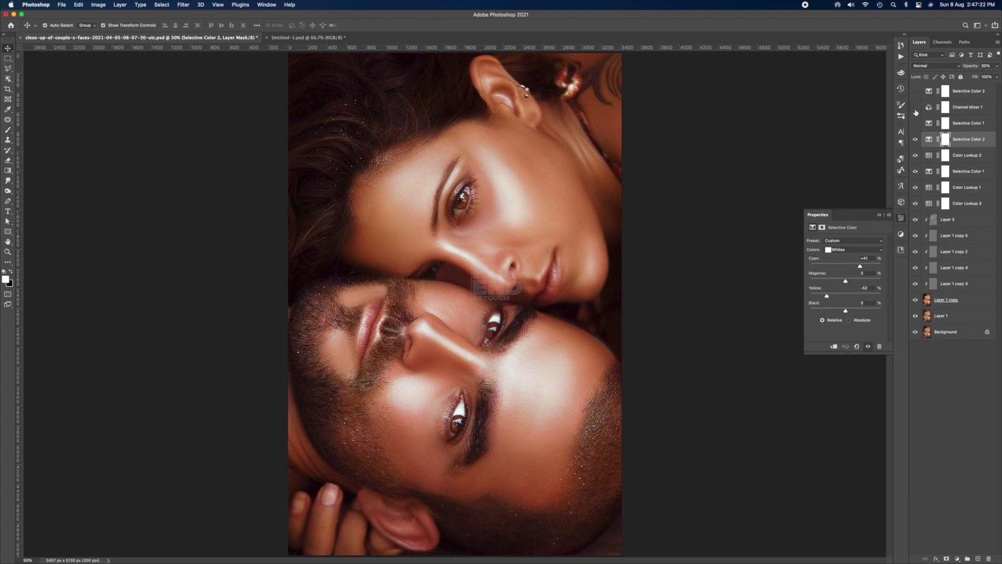
{"action": "left_click", "coordinate": [916, 123]}
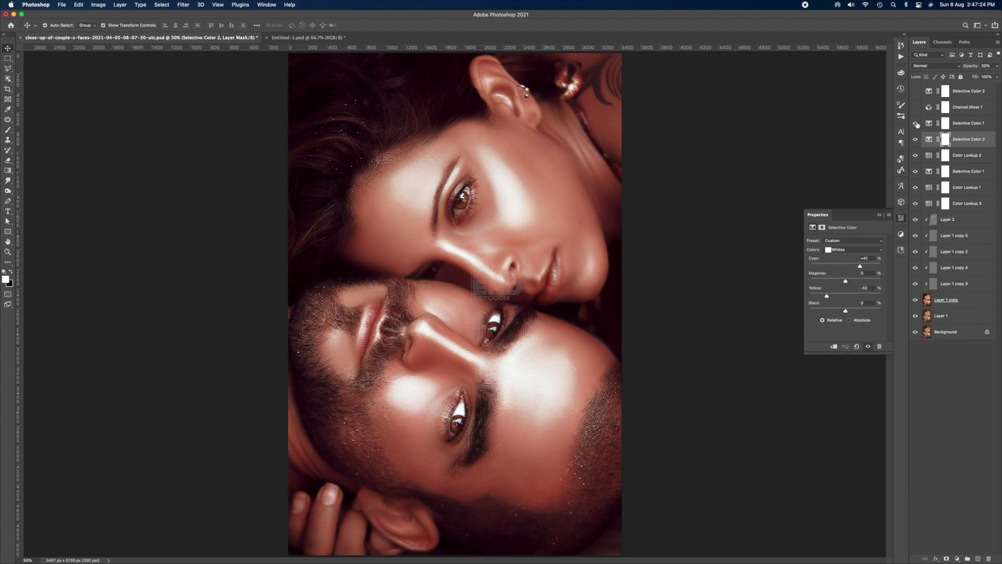
{"action": "left_click", "coordinate": [958, 124]}
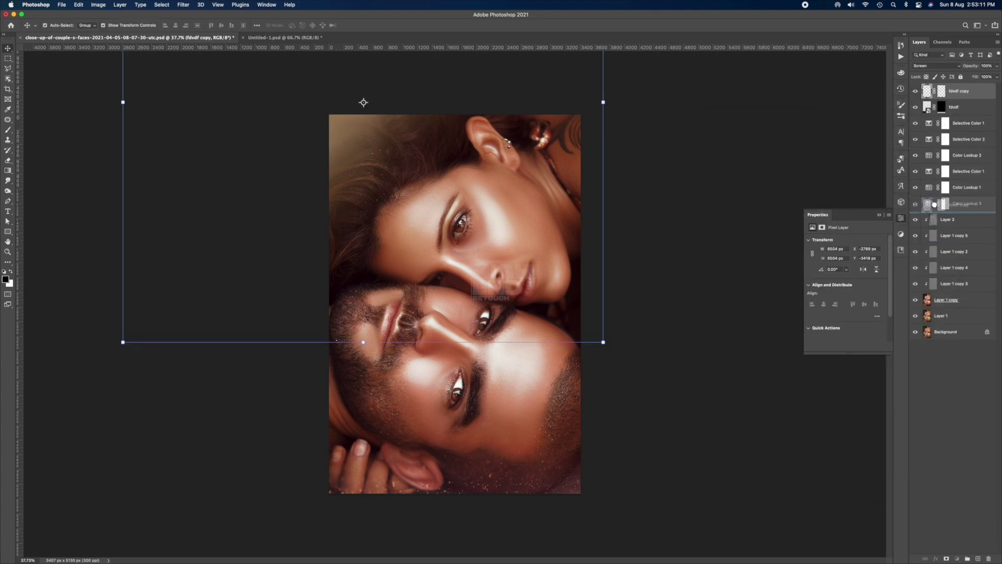
Move fdvdf copy above Layer 2 and rotate the light-leak copy about -56°.
{"action": "left_click_drag", "start_coordinate": [934, 204], "coordinate": [934, 205]}
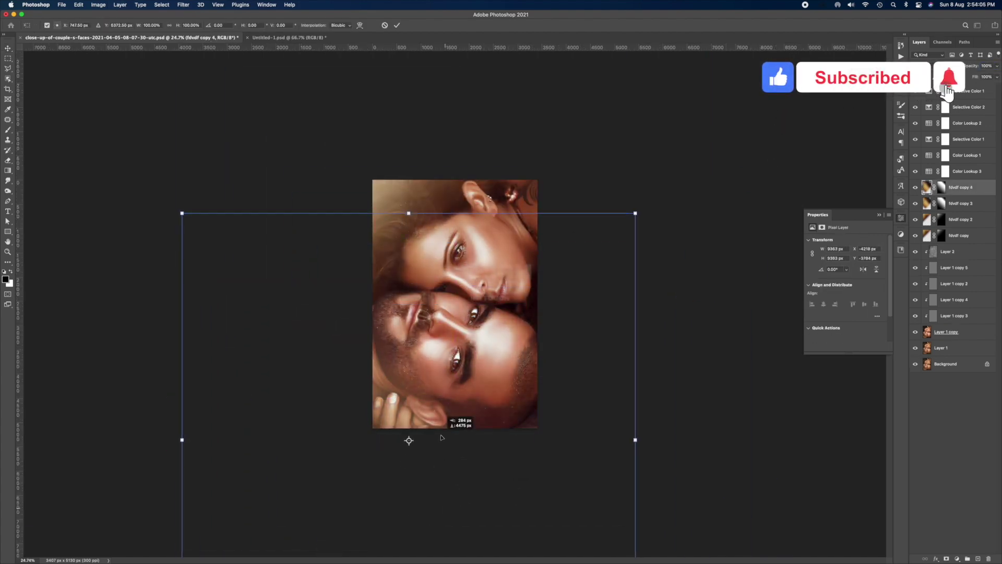
{"action": "left_click_drag", "start_coordinate": [621, 262], "coordinate": [580, 323]}
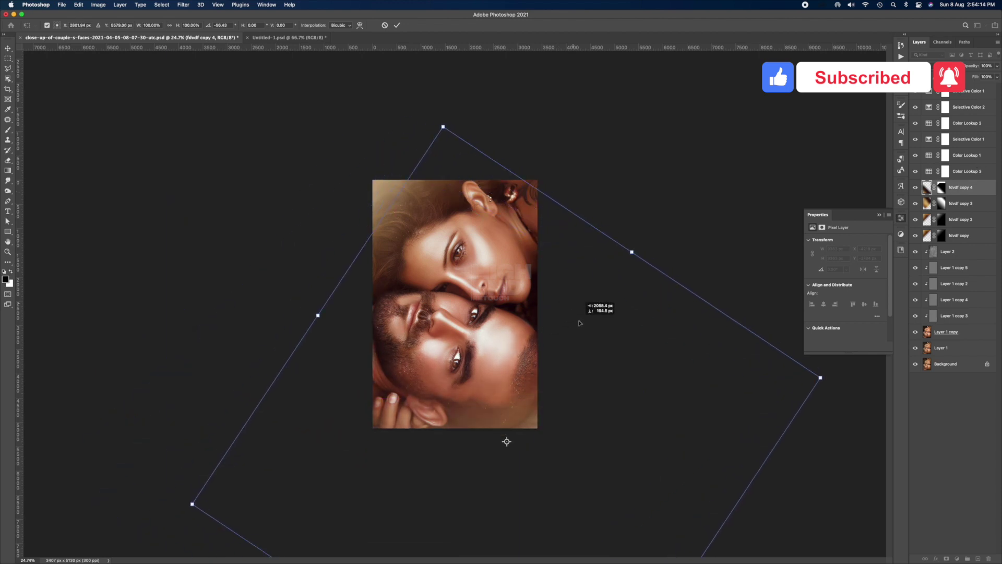
{"action": "key", "text": "Return"}
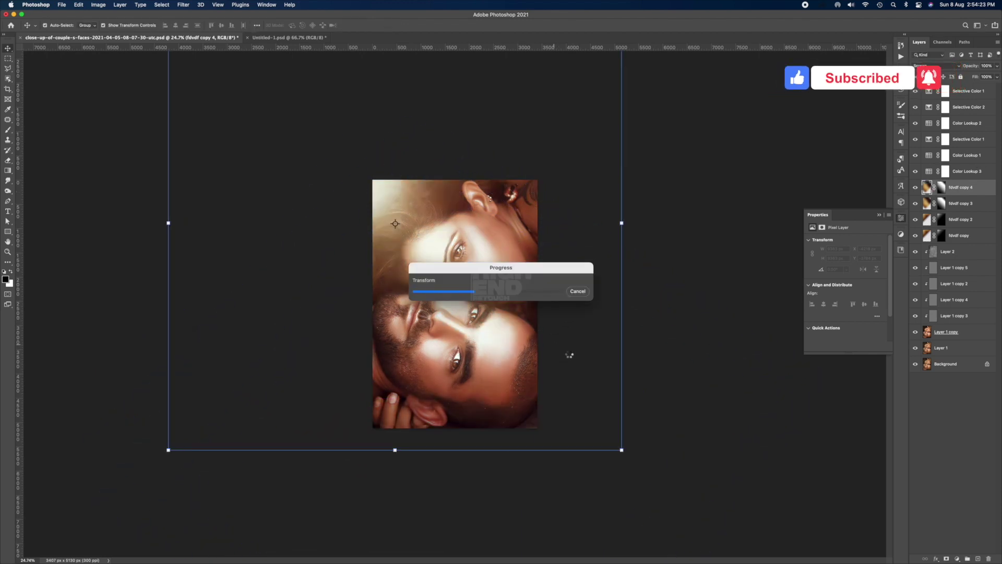
{"action": "left_click", "coordinate": [963, 205]}
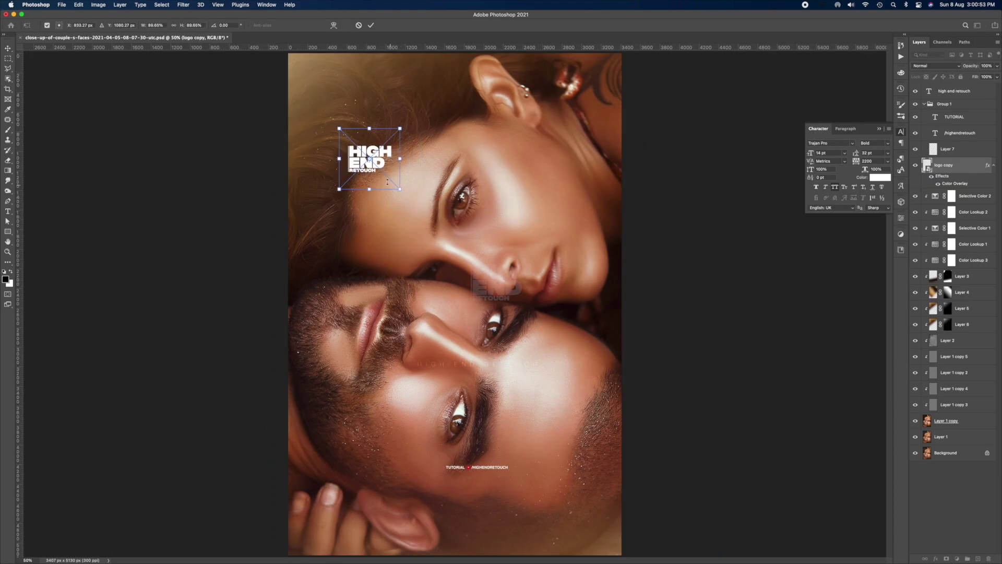
Place the HIGH END RETOUCH logo top-left, reorder its layer, and select the caption text.
{"action": "left_click_drag", "start_coordinate": [388, 181], "coordinate": [332, 80]}
{"action": "left_click_drag", "start_coordinate": [939, 307], "coordinate": [939, 333]}
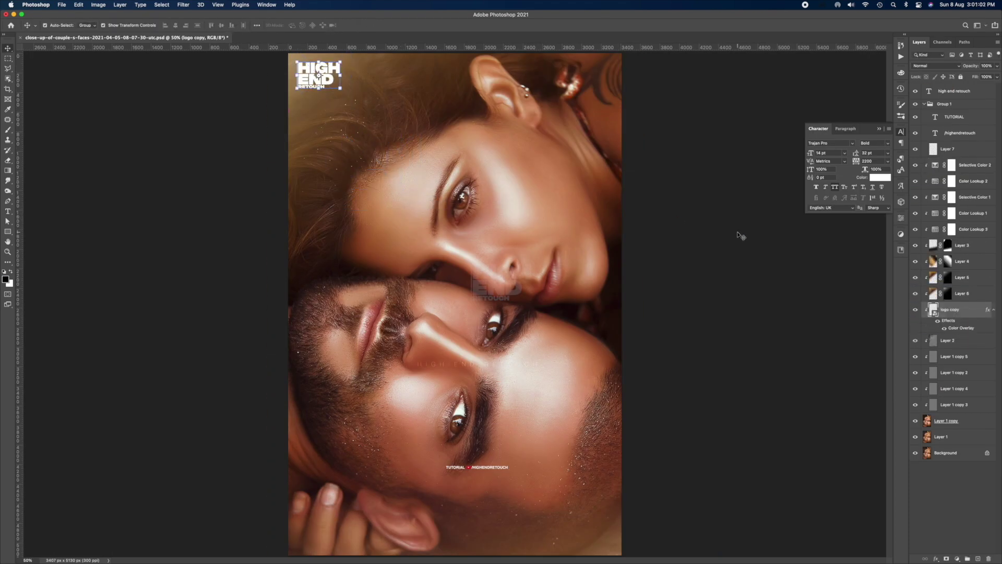
{"action": "left_click", "coordinate": [953, 454]}
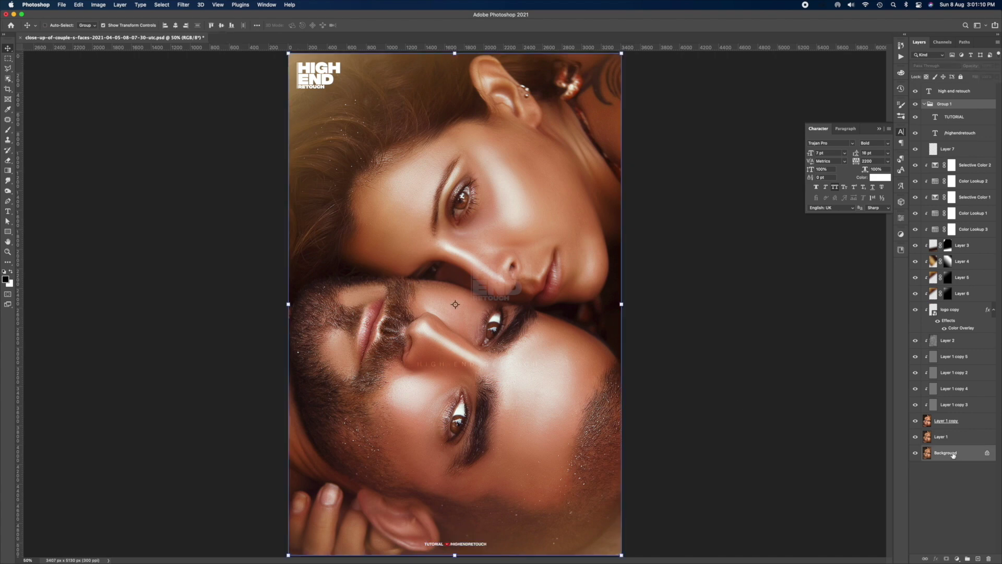
{"action": "left_click", "coordinate": [448, 545]}
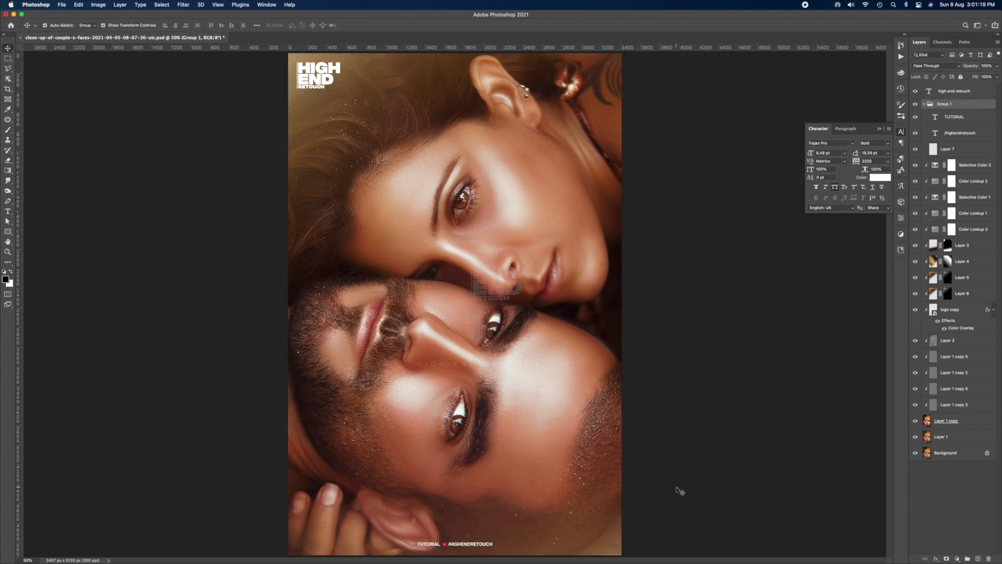
{"action": "left_click", "coordinate": [511, 364]}
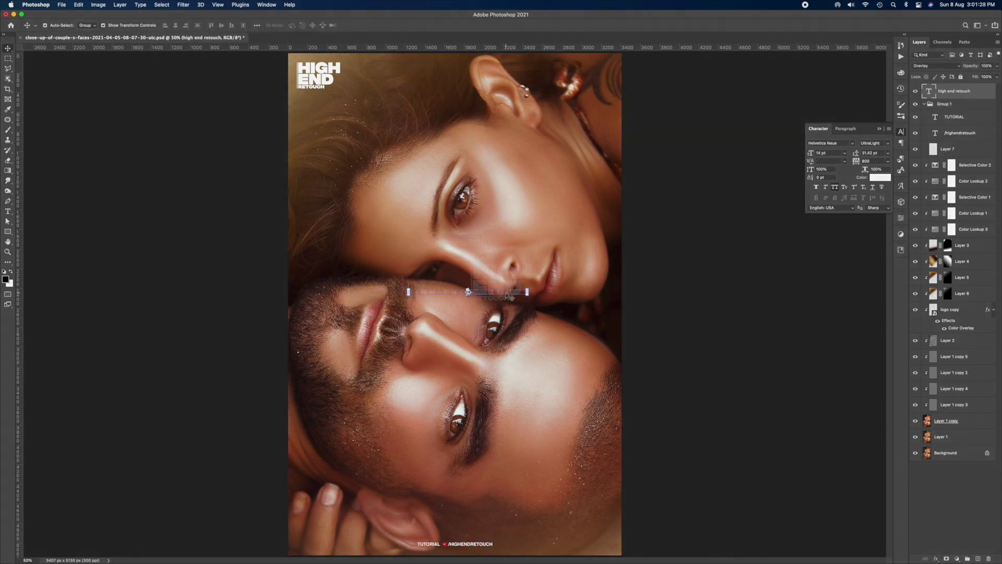
{"action": "left_click", "coordinate": [334, 251]}
{"action": "left_click", "coordinate": [128, 204]}
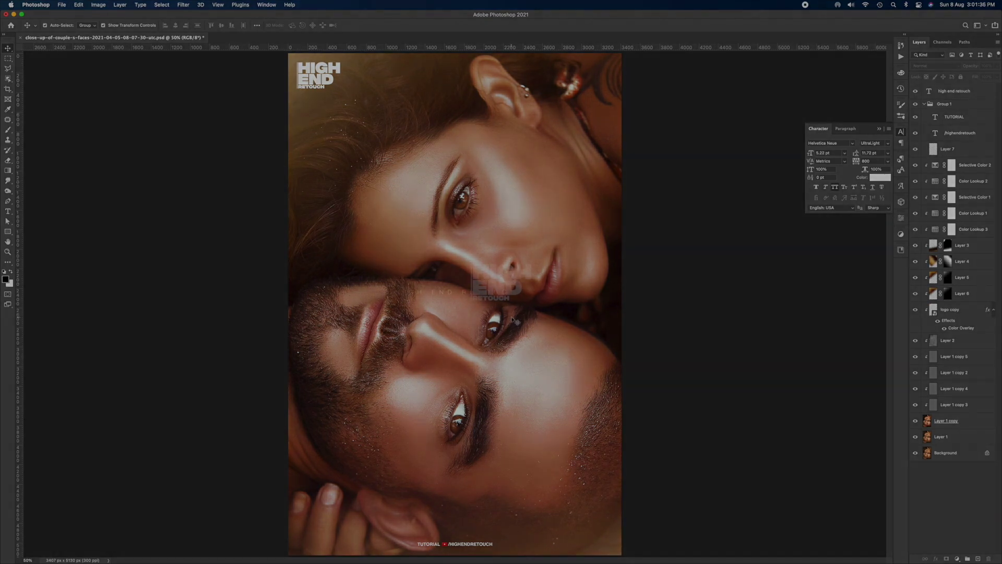